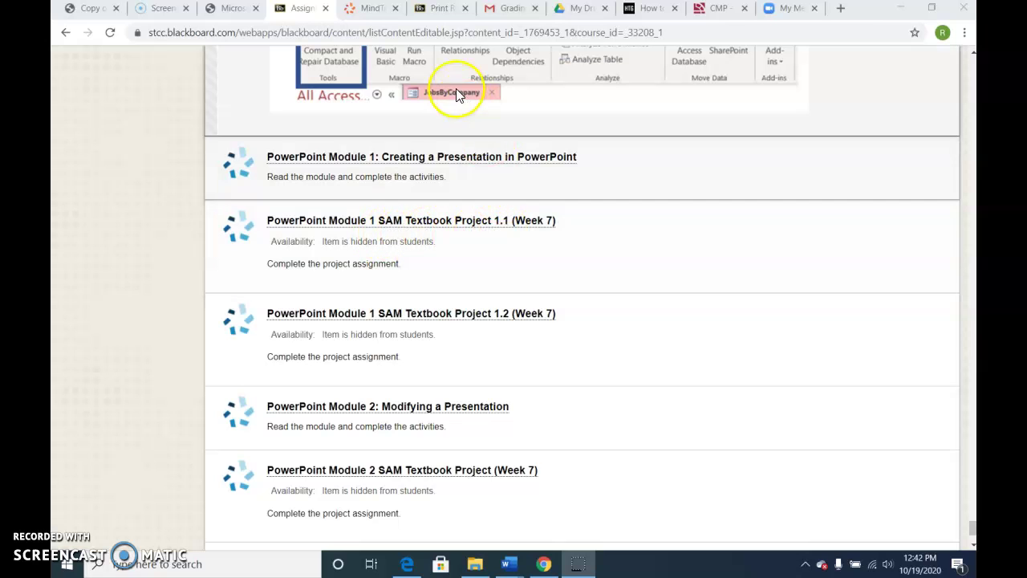
Step: Switch to the MindTap tab showing the SAM Project 1.1 upload page
{"action": "left_click", "coordinate": [374, 9]}
Step: Start the SAM assignment, return to Step 1, and download the start presentation file
{"action": "left_click", "coordinate": [731, 356]}
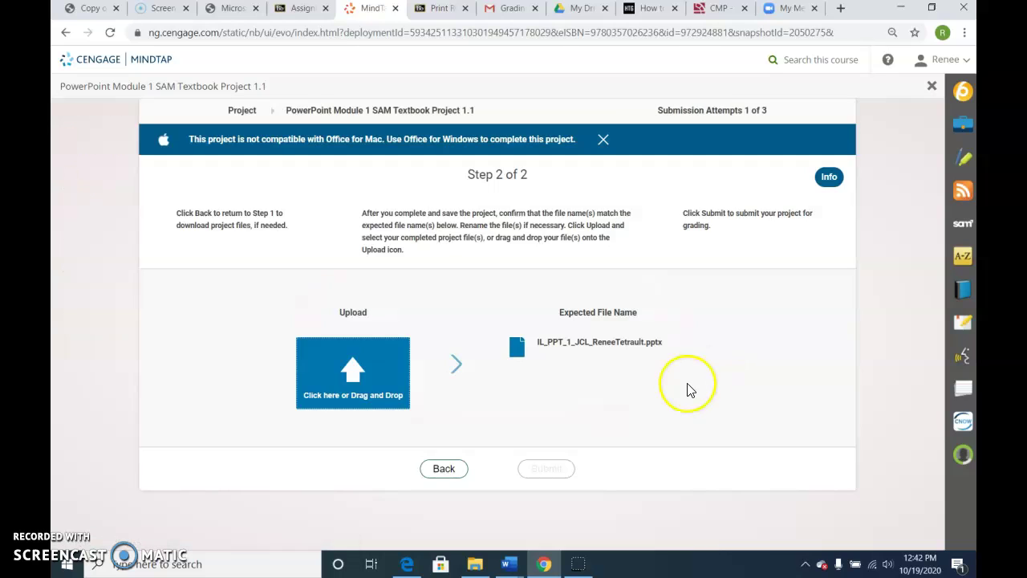
{"action": "left_click", "coordinate": [441, 469]}
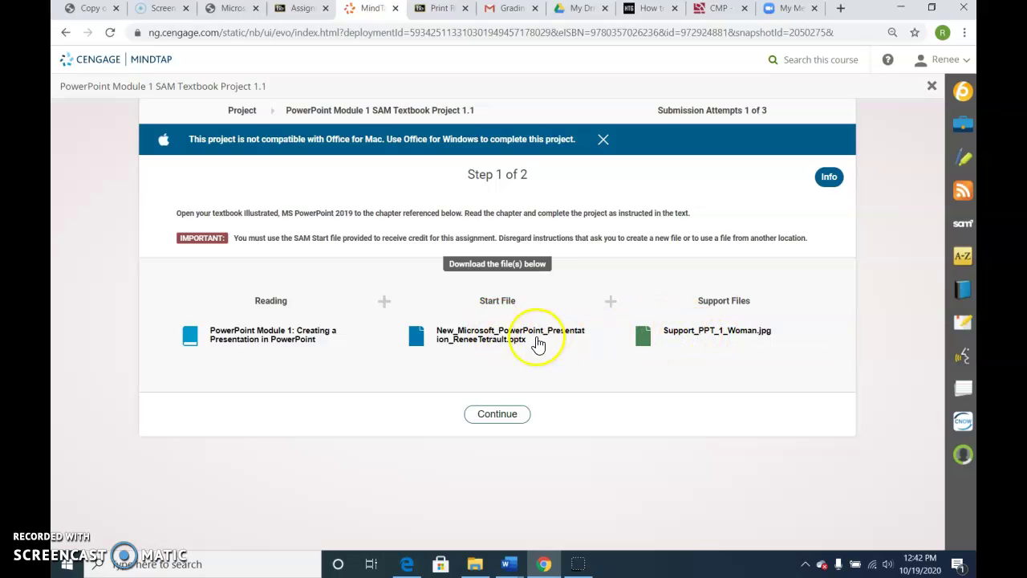
{"action": "left_click", "coordinate": [492, 341]}
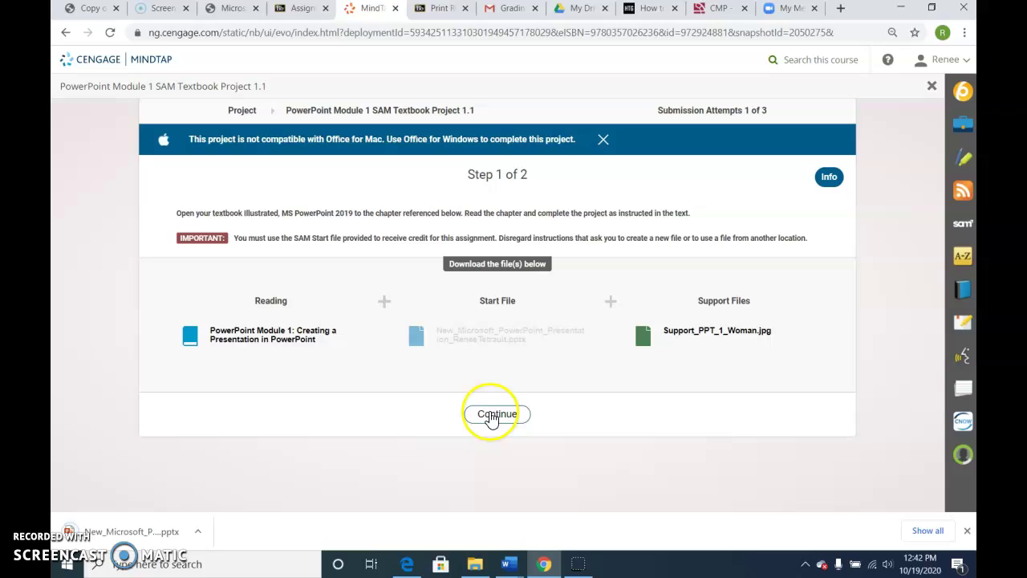
Step: Open the downloaded start presentation and enable editing in PowerPoint
{"action": "left_click", "coordinate": [143, 536]}
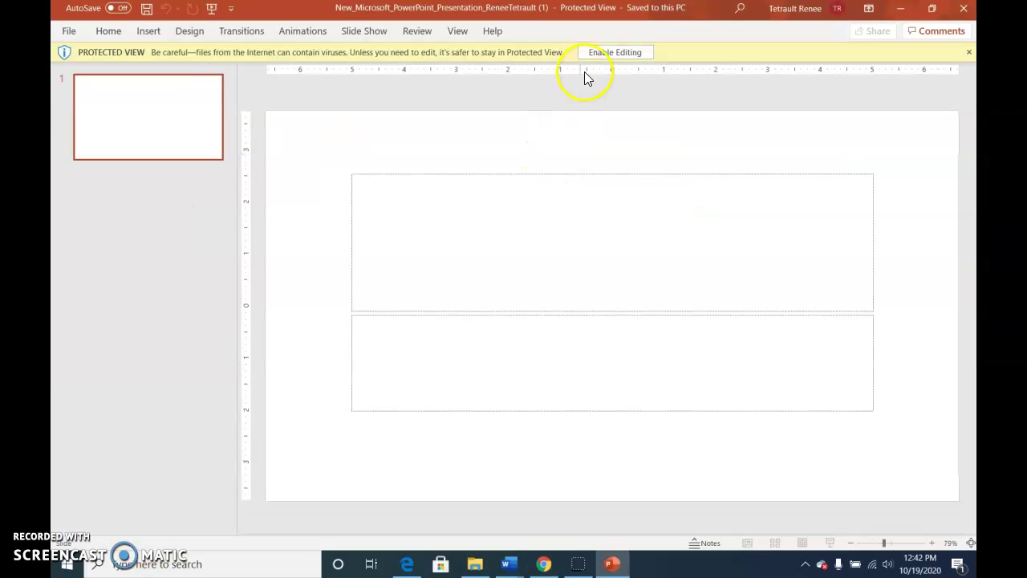
{"action": "left_click", "coordinate": [594, 55]}
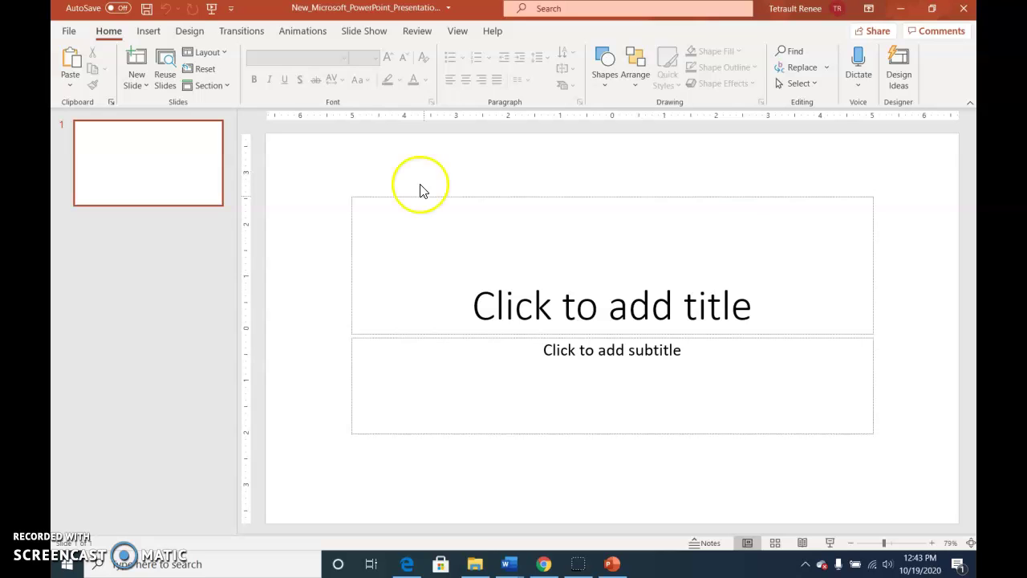
{"action": "left_click", "coordinate": [218, 56]}
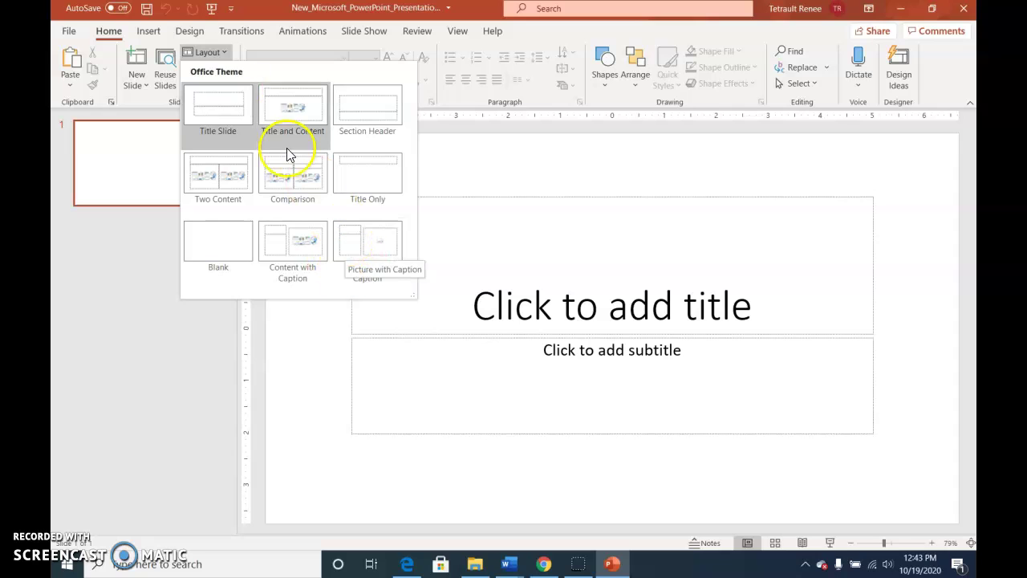
{"action": "left_click", "coordinate": [207, 53]}
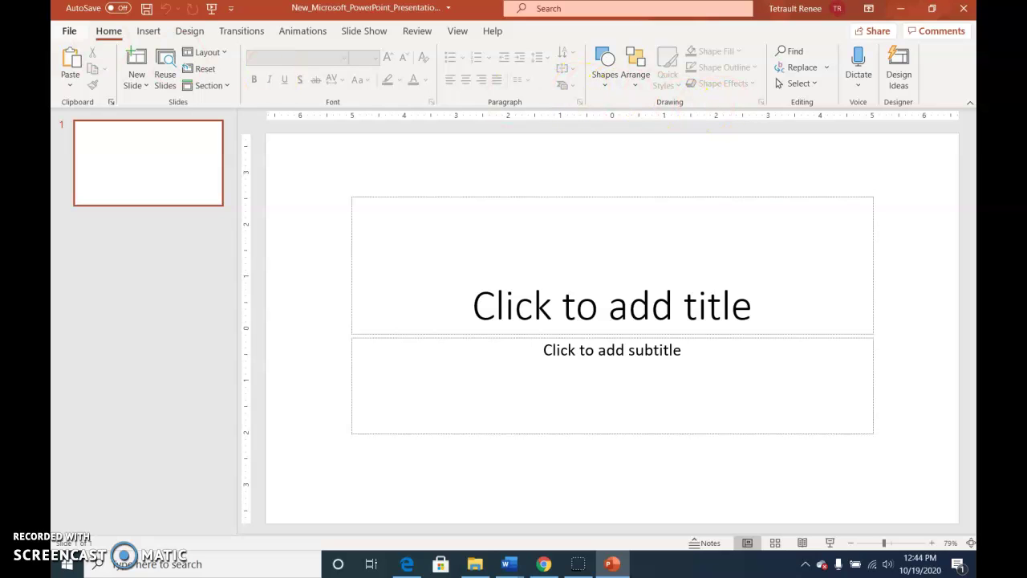
{"action": "left_click", "coordinate": [147, 34]}
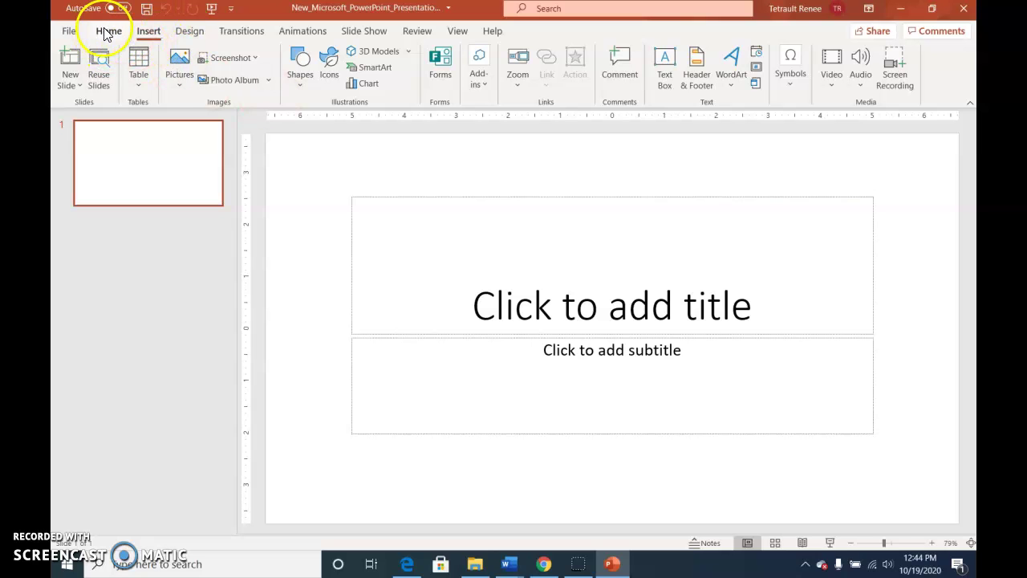
{"action": "left_click", "coordinate": [108, 32]}
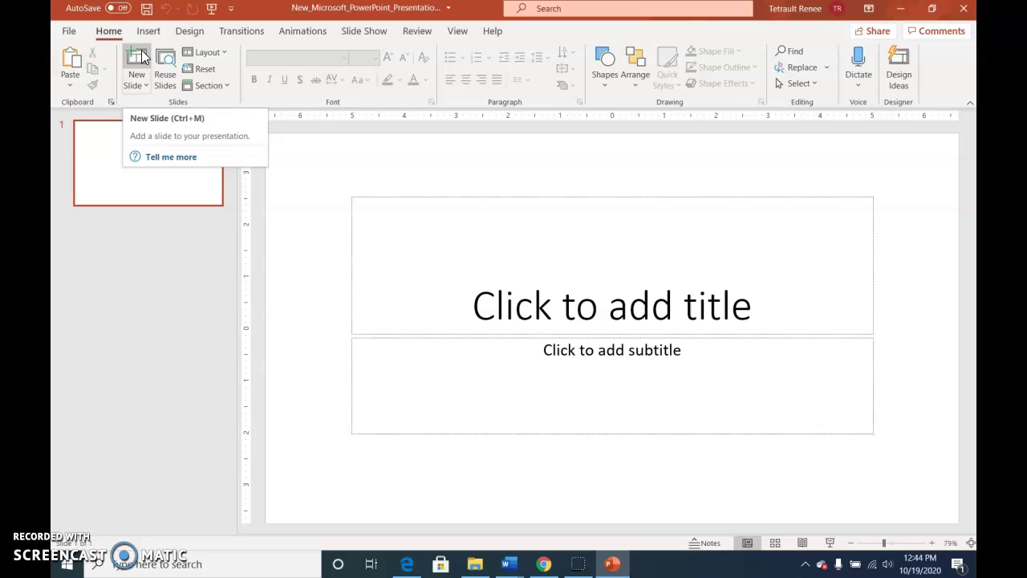
{"action": "left_click", "coordinate": [63, 32]}
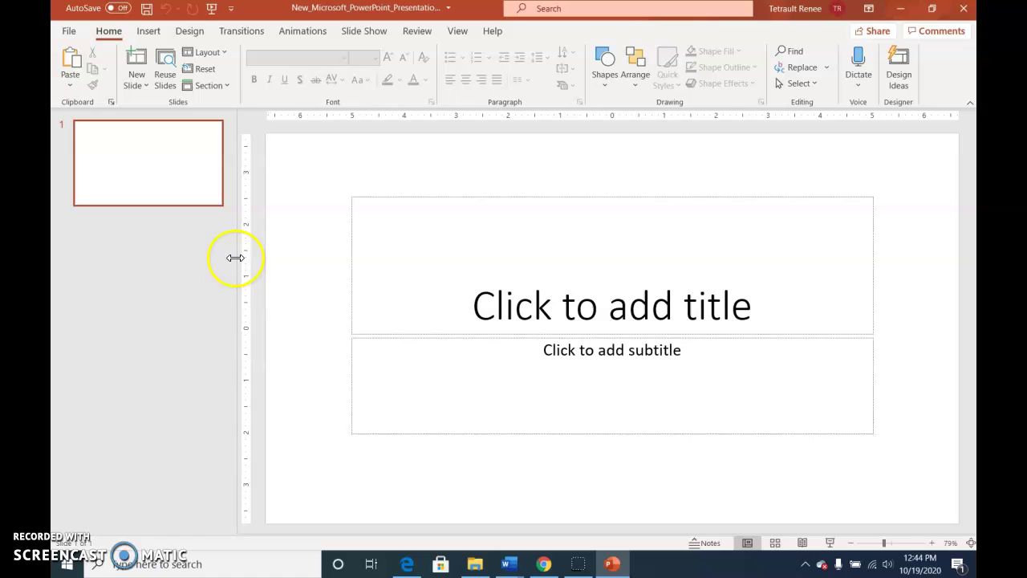
{"action": "mouse_move", "coordinate": [235, 258]}
{"action": "left_mouse_down"}
{"action": "mouse_move", "coordinate": [184, 260]}
{"action": "mouse_move", "coordinate": [359, 281]}
{"action": "mouse_move", "coordinate": [238, 278]}
{"action": "left_mouse_up"}
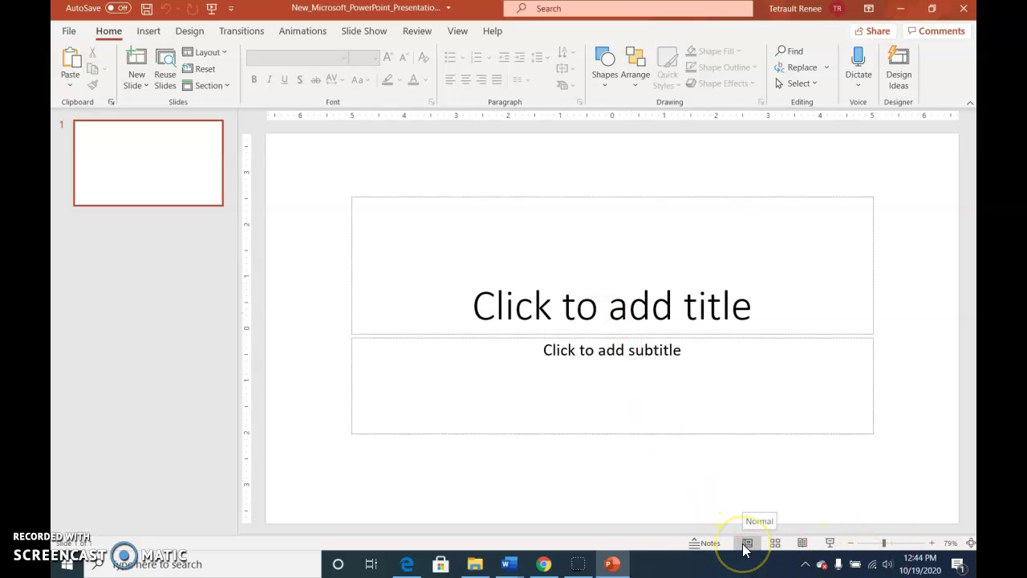
{"action": "left_click", "coordinate": [831, 546]}
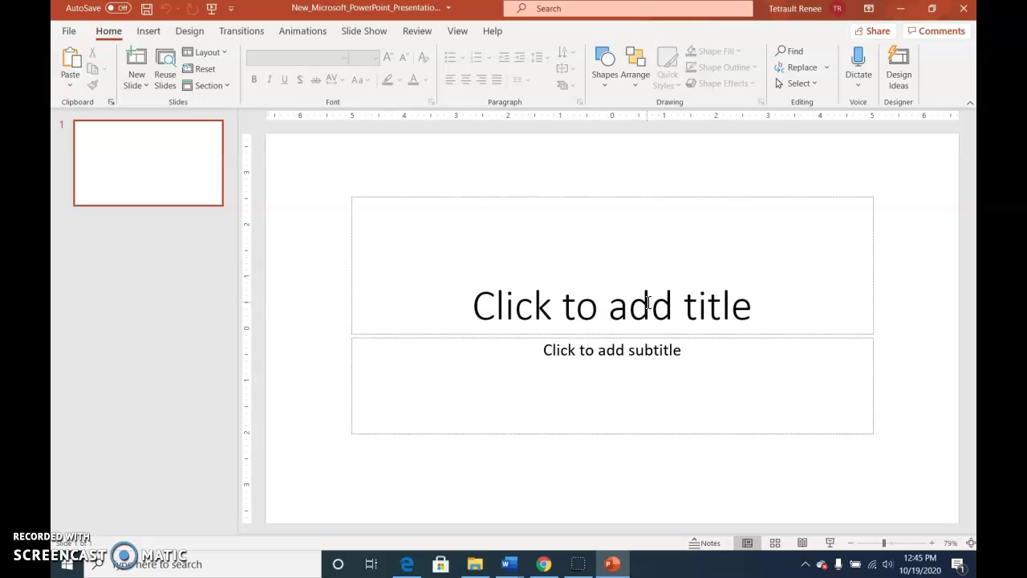
Step: Paste 'Global Workforce Trends' into the title slide's title placeholder
{"action": "left_click", "coordinate": [647, 302]}
{"action": "left_click", "coordinate": [450, 303]}
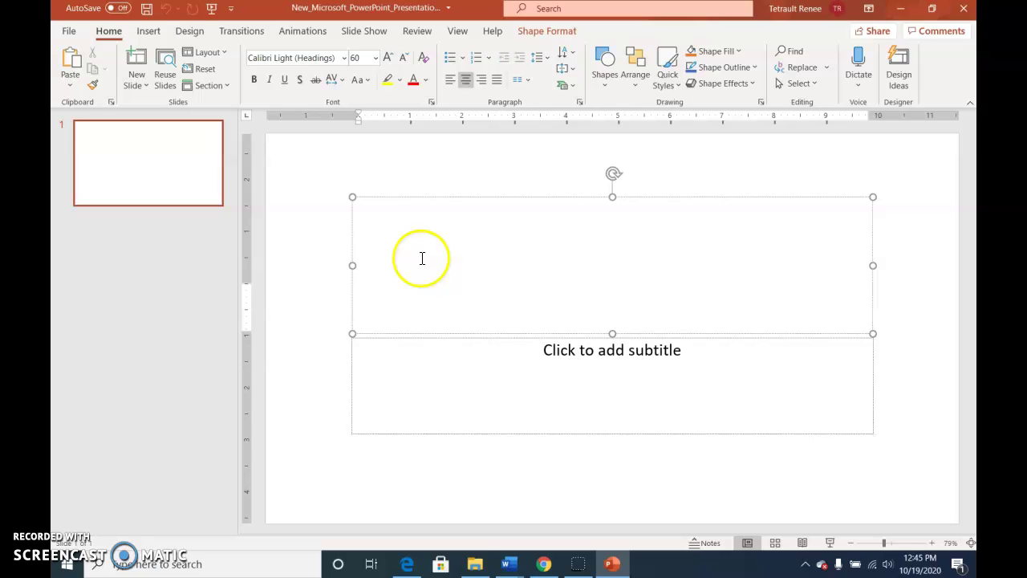
{"action": "type", "text": "Global Workforce Trends"}
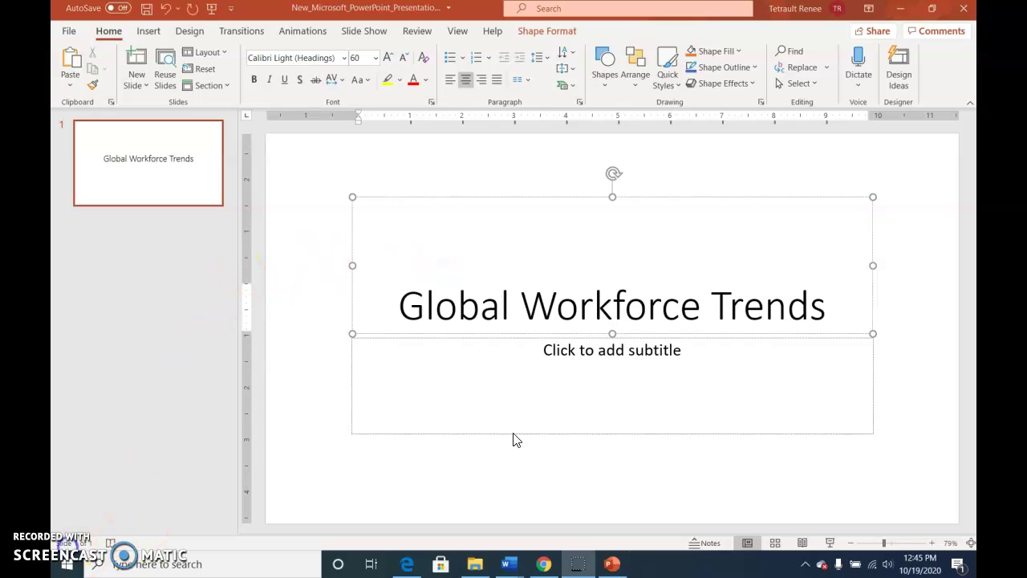
{"action": "left_click", "coordinate": [613, 353]}
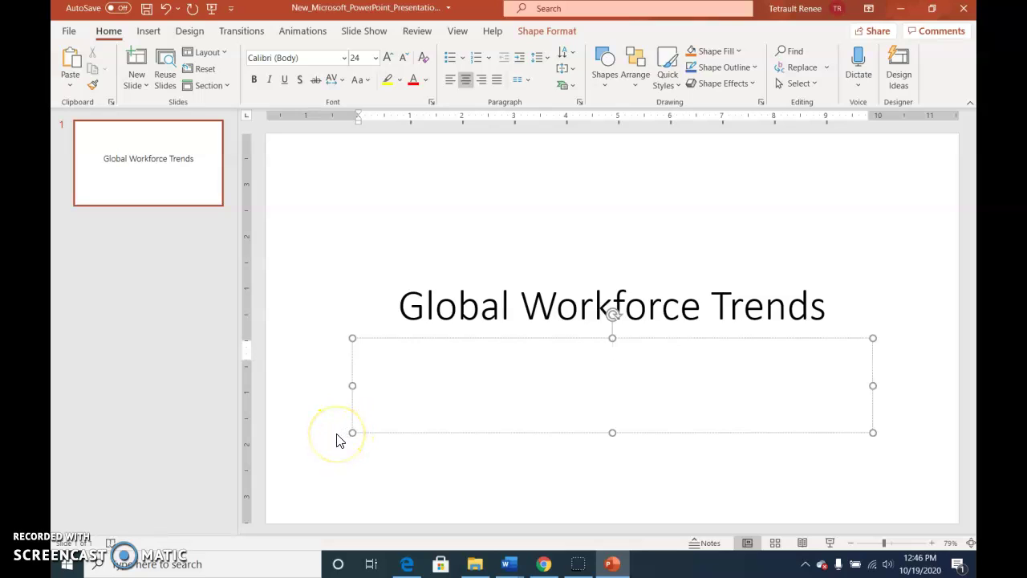
Step: Enter the subtitle lines, including the presenter's name, Director and Technical Careers Division
{"action": "left_click", "coordinate": [508, 413]}
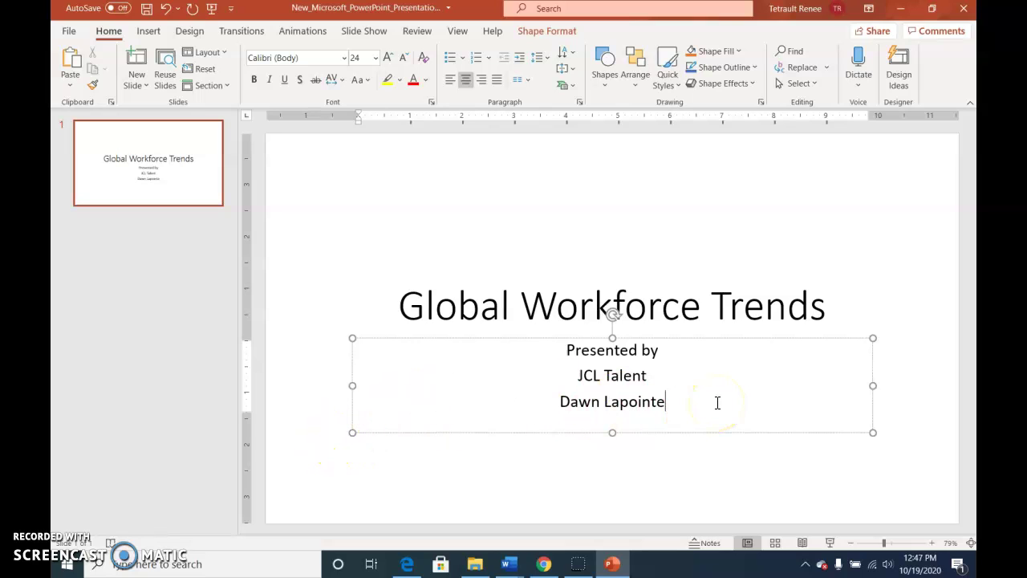
{"action": "key", "text": "Return"}
{"action": "type", "text": "Direc"}
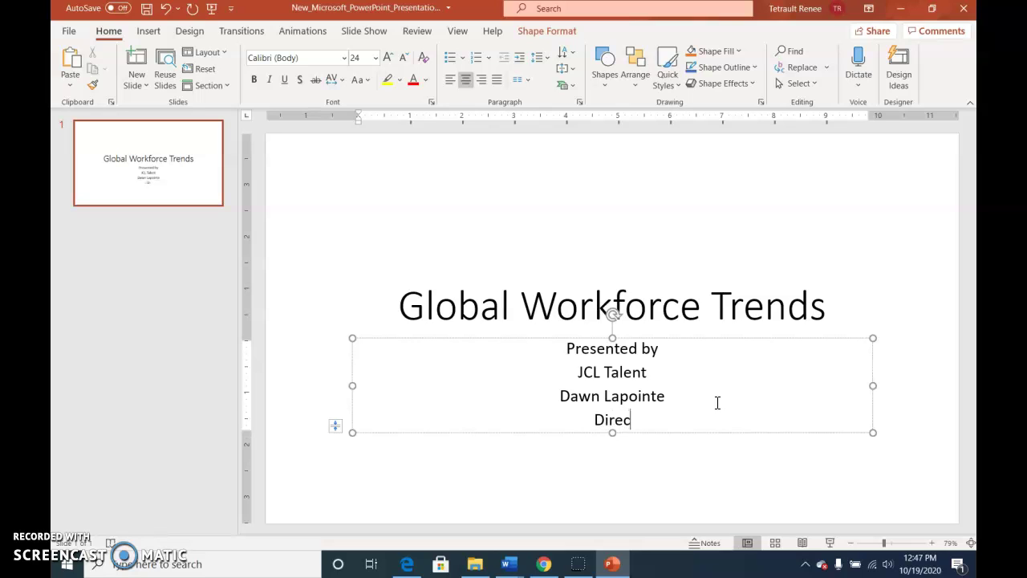
{"action": "type", "text": "tor"}
{"action": "key", "text": "Return"}
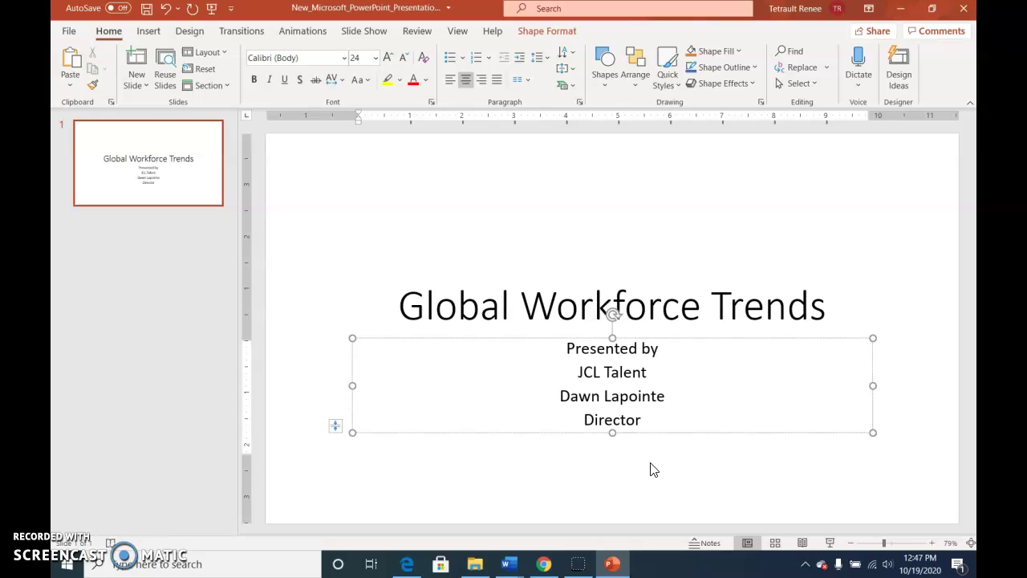
{"action": "type", "text": "Technical D"}
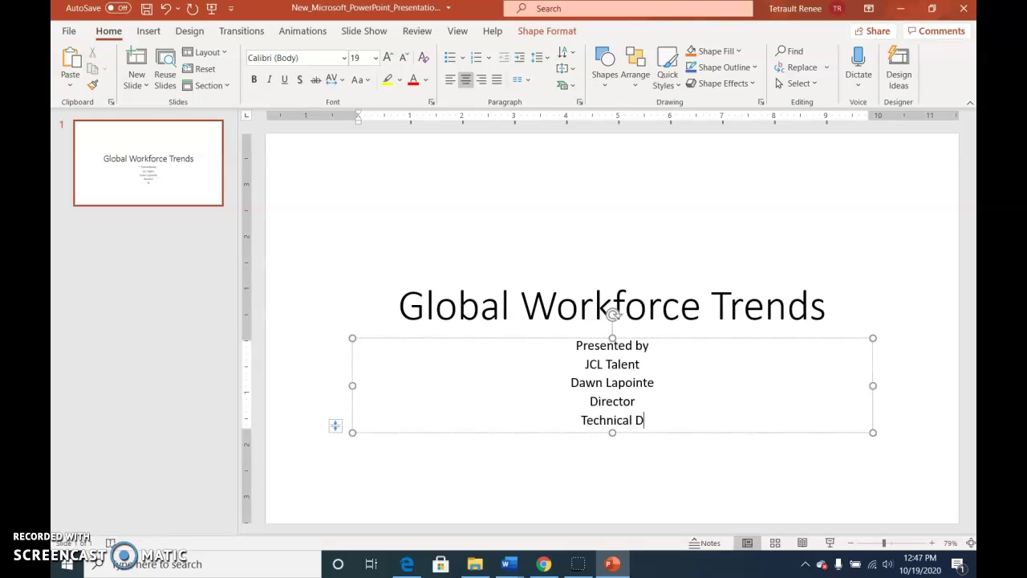
{"action": "type", "text": "iv"}
{"action": "key", "text": "BackSpace"}
{"action": "key", "text": "BackSpace"}
{"action": "key", "text": "BackSpace"}
{"action": "type", "text": "C"}
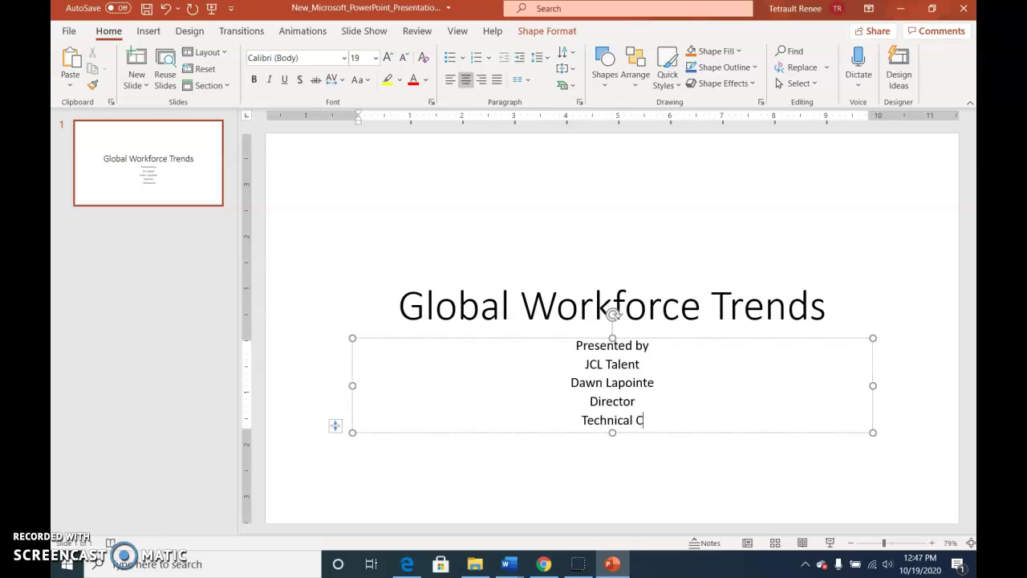
{"action": "type", "text": "areers Division"}
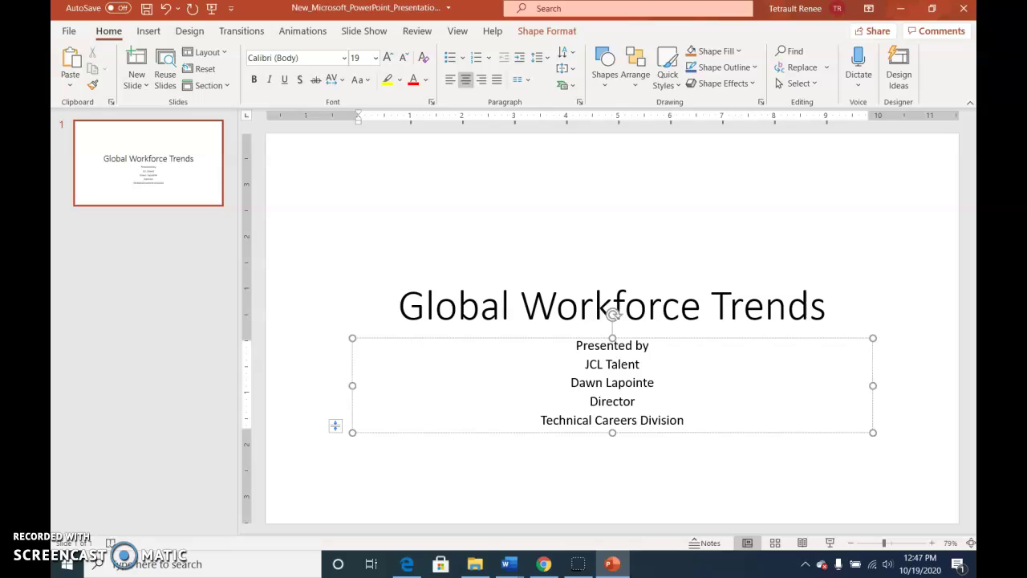
Step: Turn off subtitle AutoFit so it returns to 24 pt, and delete the Director line
{"action": "left_click", "coordinate": [336, 425]}
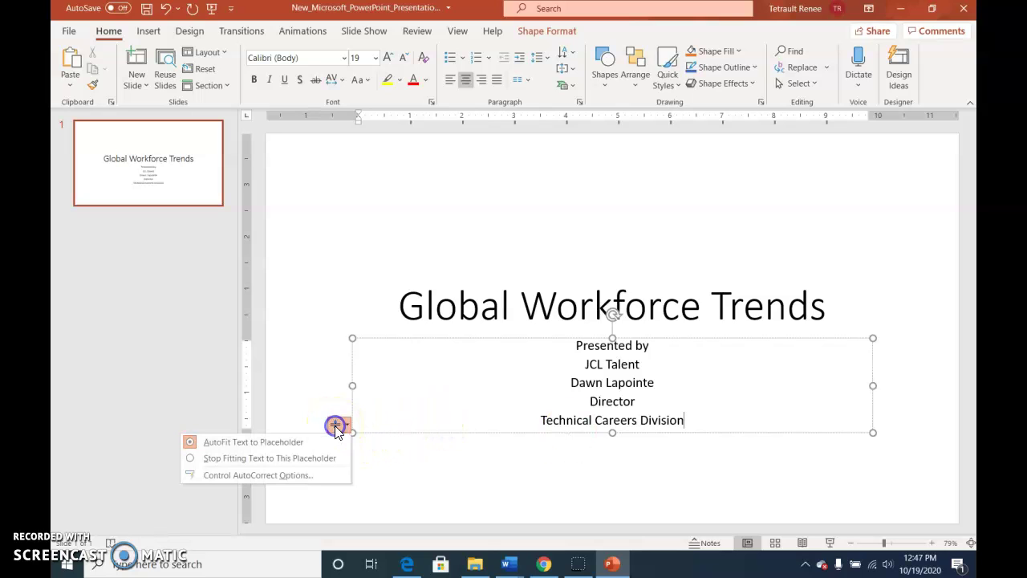
{"action": "left_click", "coordinate": [290, 461]}
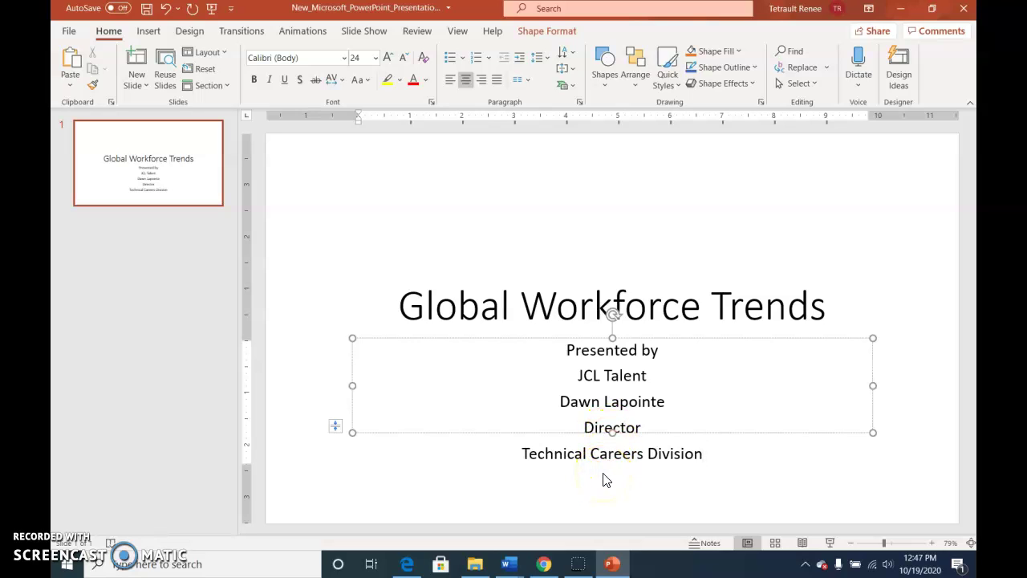
{"action": "double_click", "coordinate": [629, 427]}
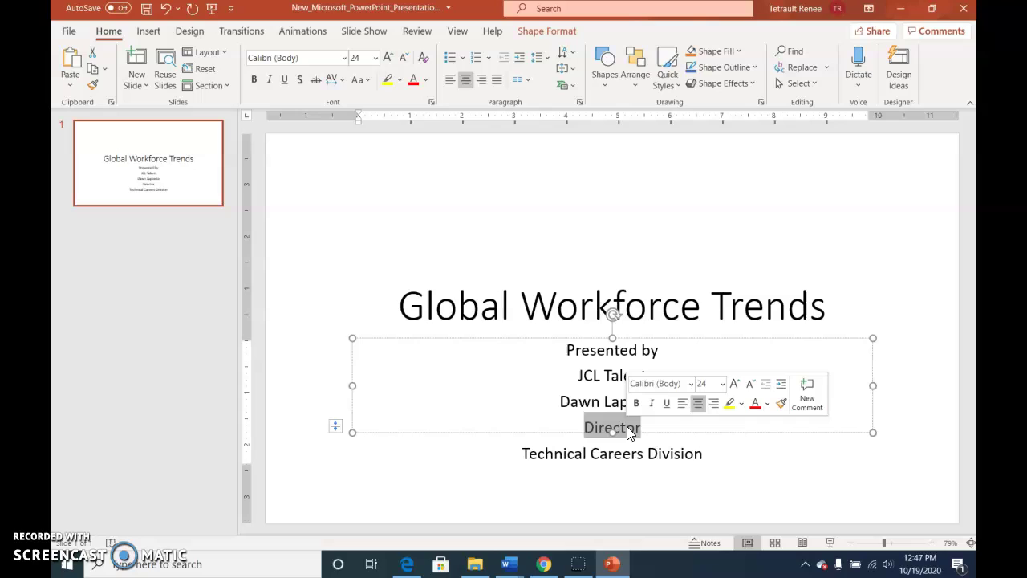
{"action": "key", "text": "BackSpace"}
{"action": "key", "text": "BackSpace"}
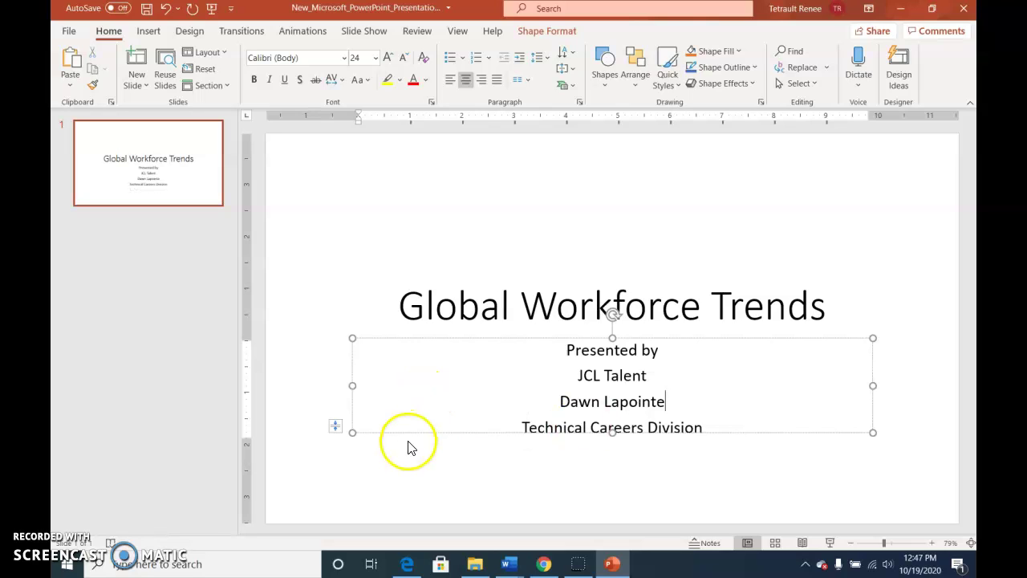
{"action": "left_click", "coordinate": [305, 324]}
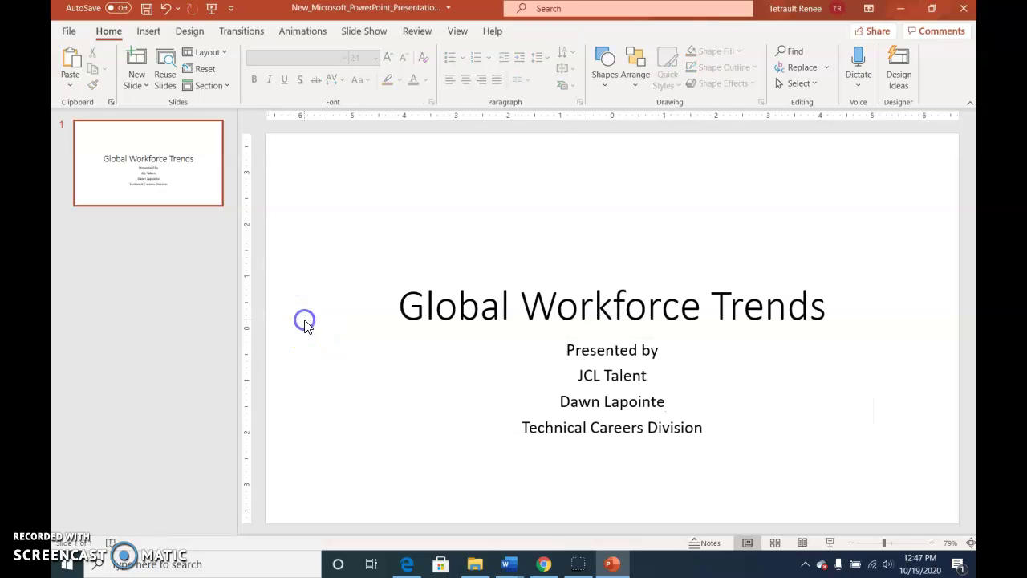
{"action": "left_click", "coordinate": [139, 82]}
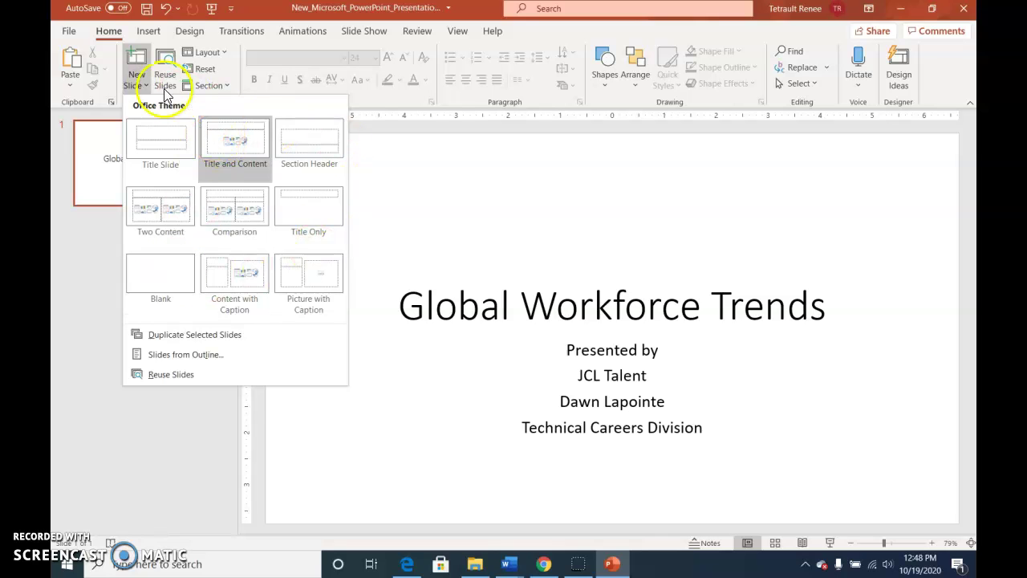
{"action": "left_click", "coordinate": [136, 56]}
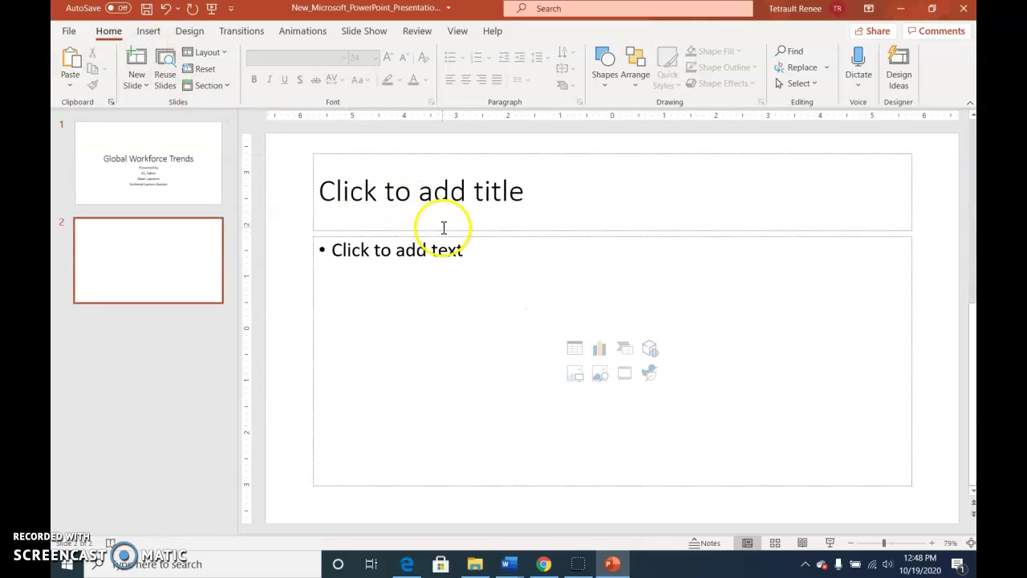
{"action": "left_click", "coordinate": [442, 199]}
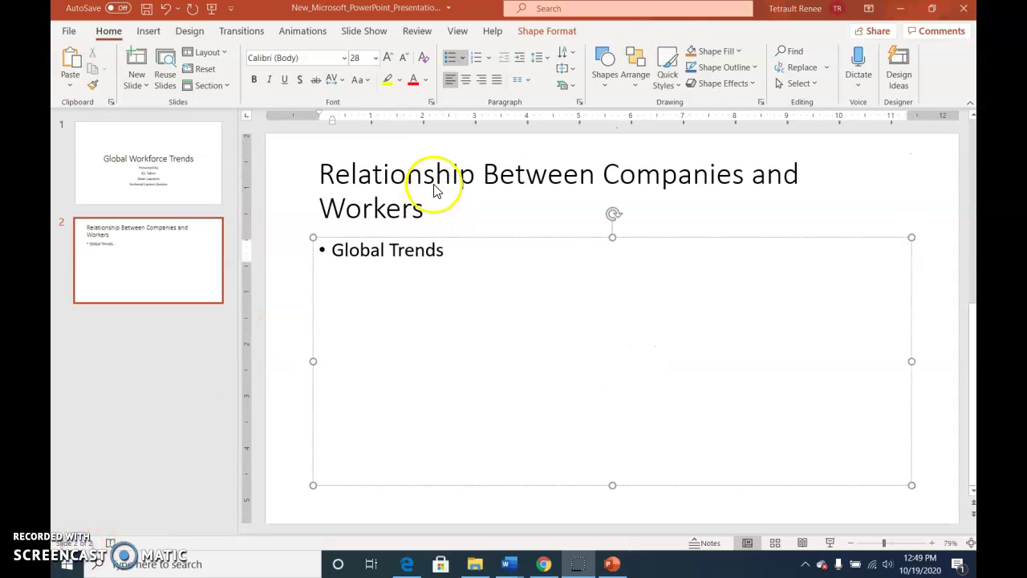
{"action": "left_click", "coordinate": [440, 253]}
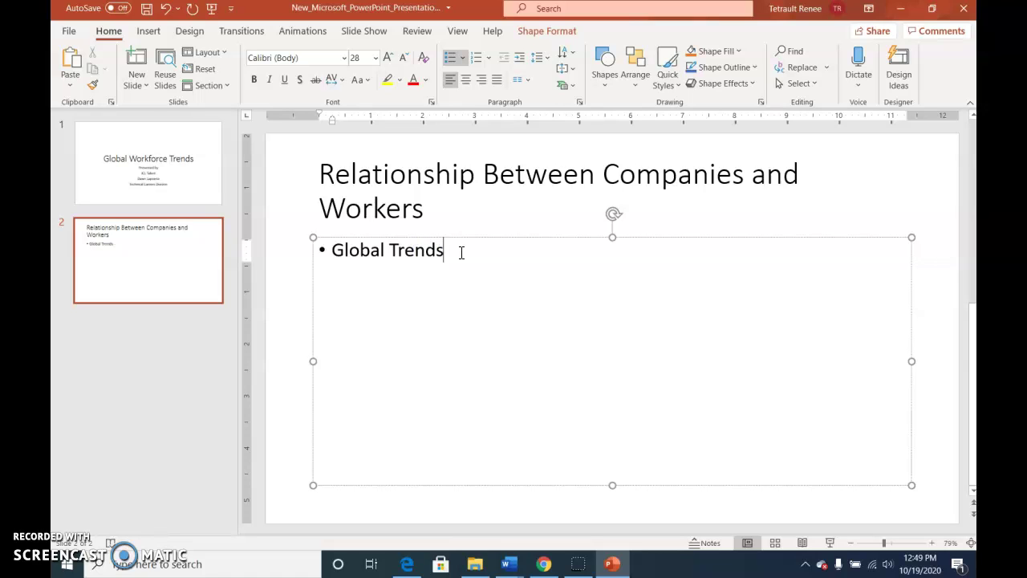
{"action": "key", "text": "Return"}
{"action": "key", "text": "Tab"}
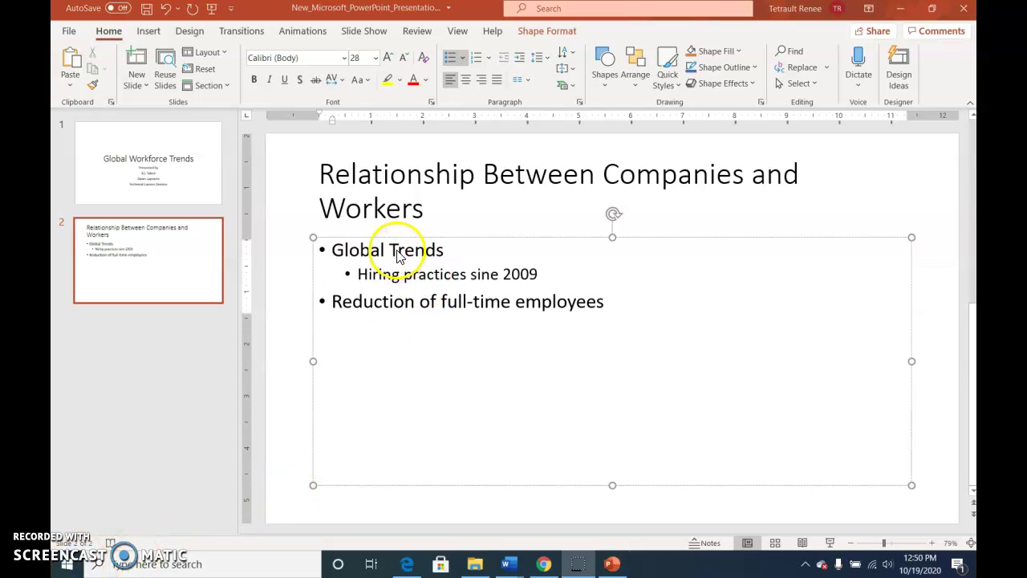
{"action": "left_click", "coordinate": [406, 249]}
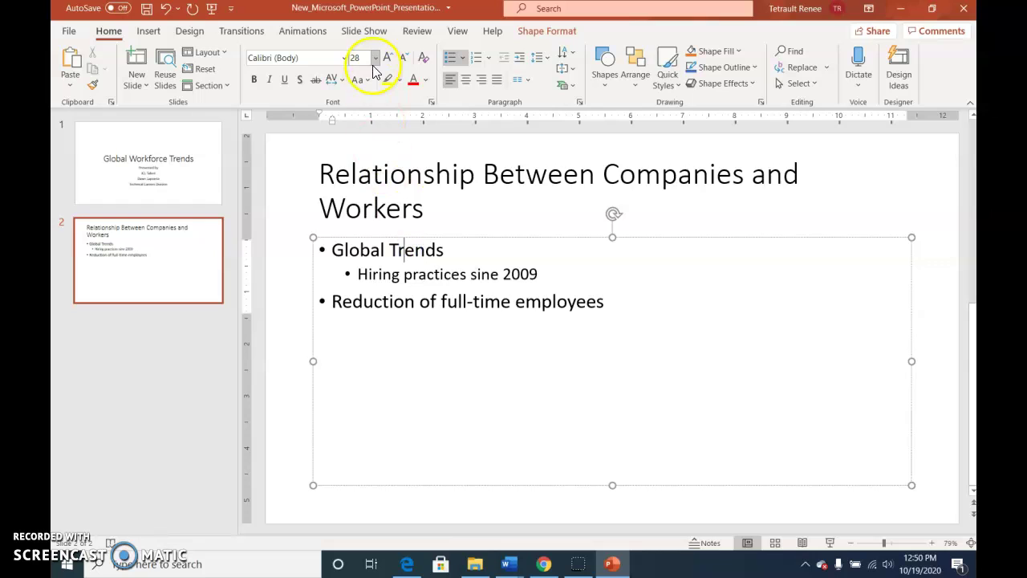
{"action": "left_click", "coordinate": [444, 272]}
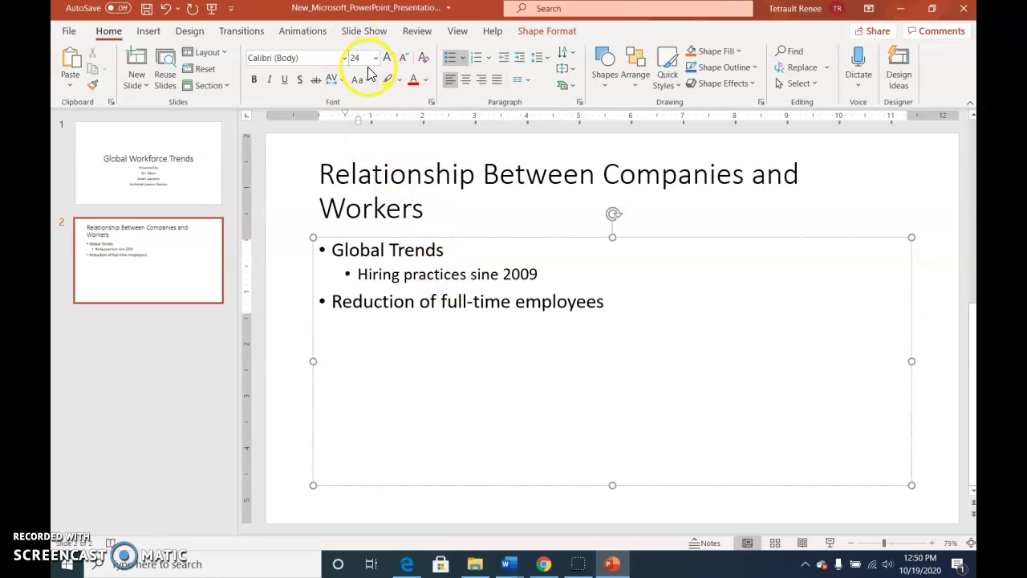
{"action": "left_click", "coordinate": [441, 302]}
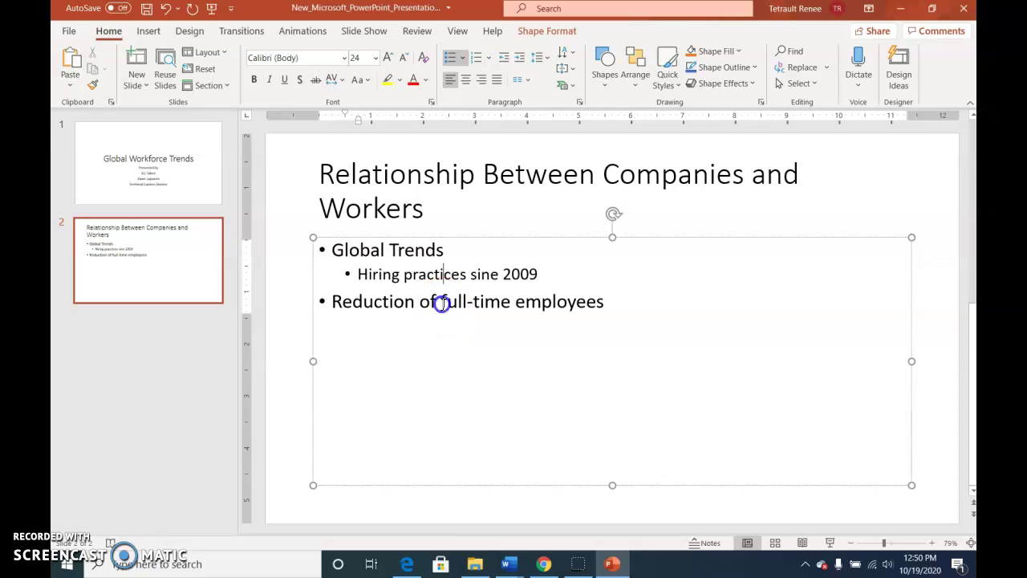
{"action": "left_click", "coordinate": [547, 274]}
{"action": "key", "text": "Return"}
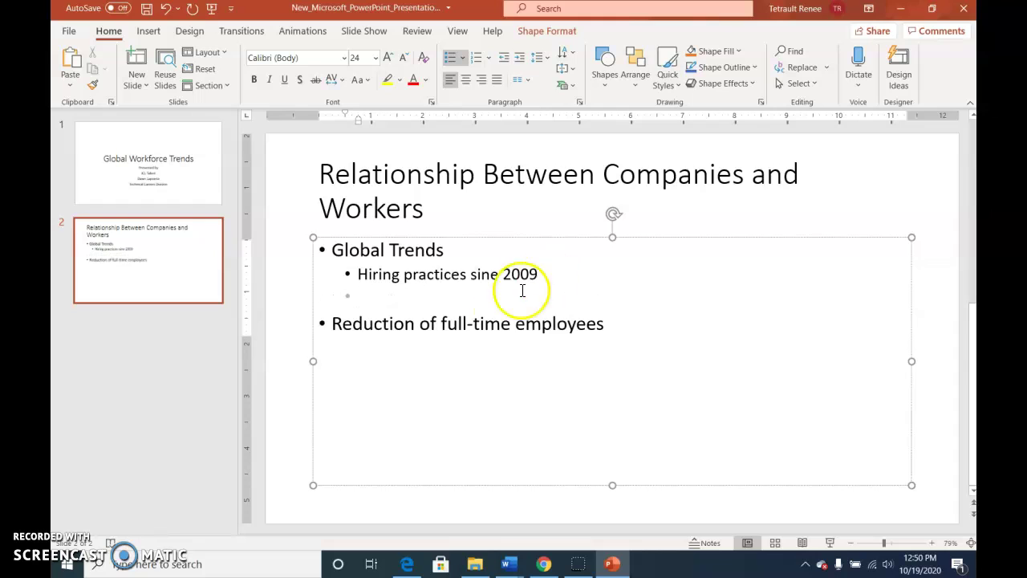
{"action": "left_click", "coordinate": [369, 274]}
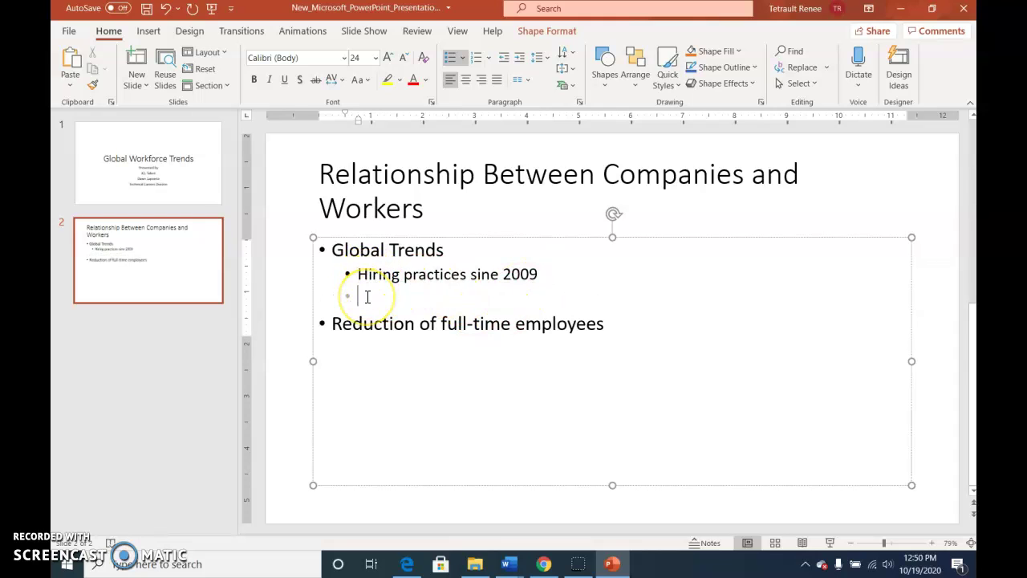
{"action": "left_click", "coordinate": [502, 65]}
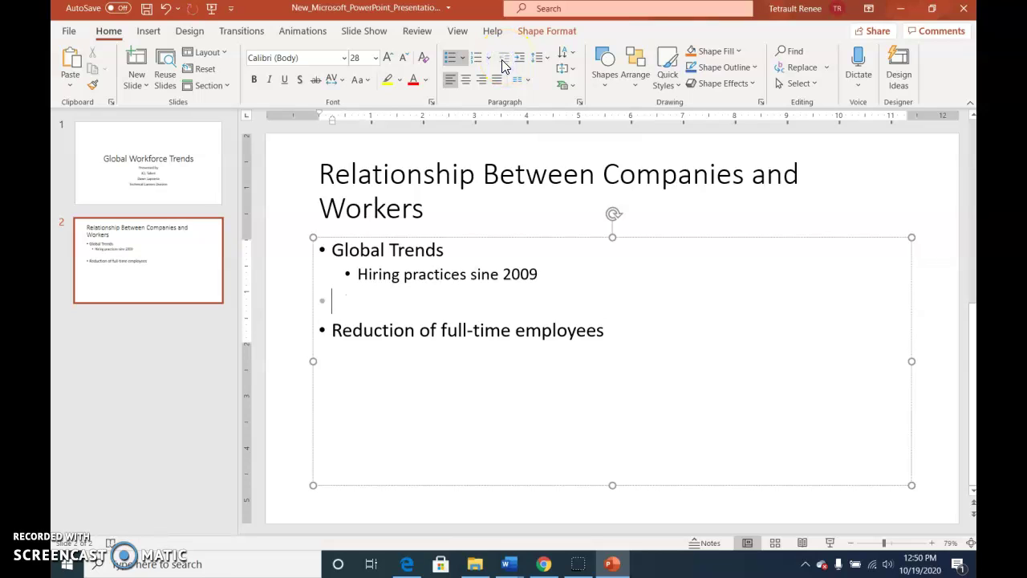
{"action": "key", "text": "BackSpace"}
{"action": "key", "text": "BackSpace"}
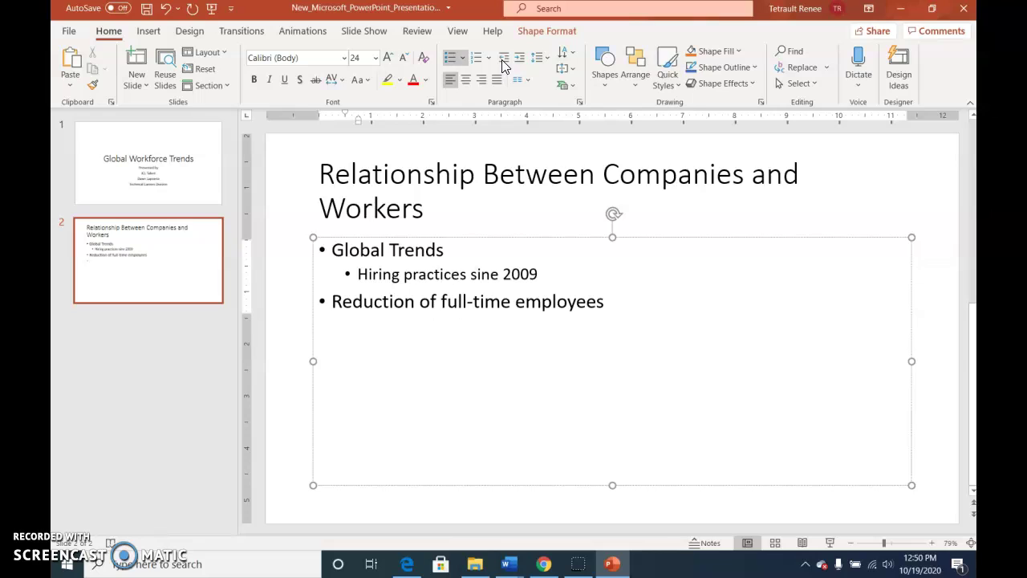
{"action": "left_click", "coordinate": [647, 301]}
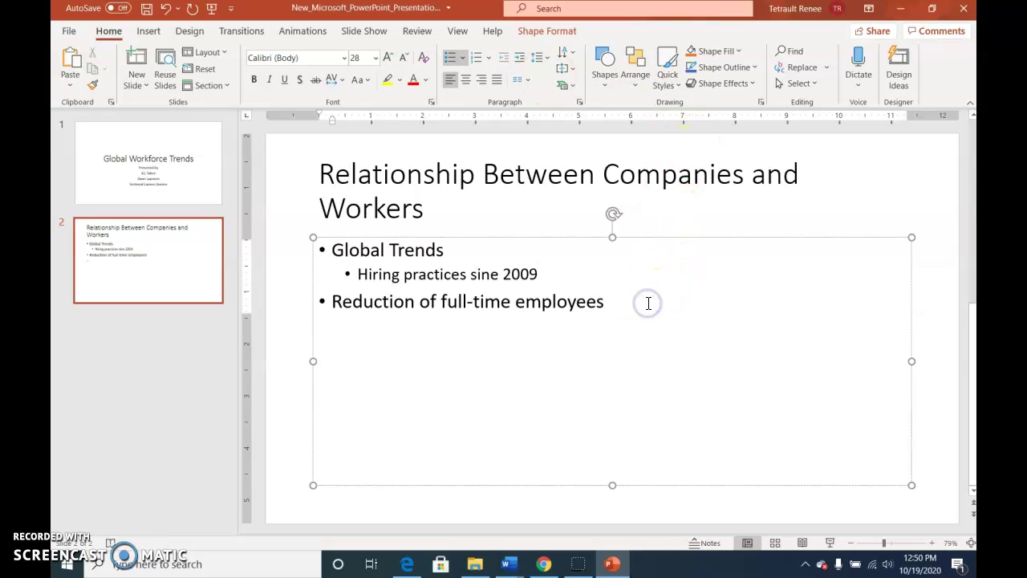
{"action": "key", "text": "Return"}
{"action": "key", "text": "Tab"}
{"action": "type", "text": "abc"}
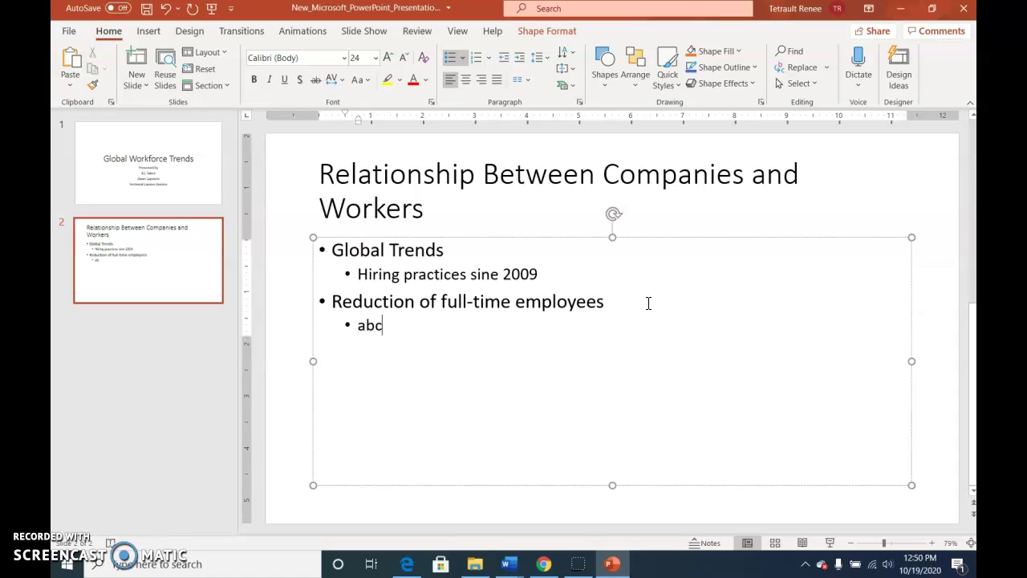
{"action": "key", "text": "Return"}
{"action": "key", "text": "Tab"}
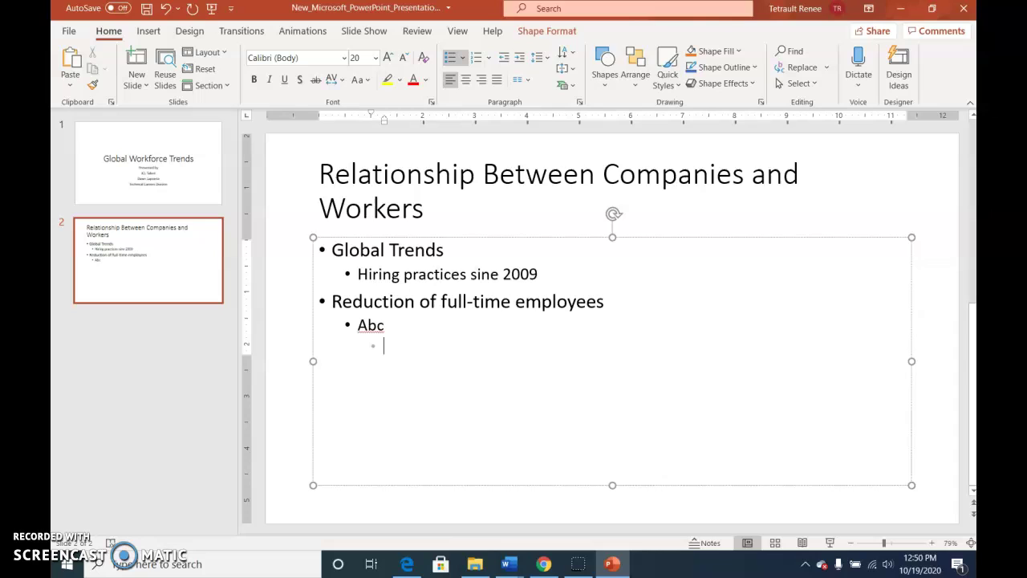
{"action": "left_click", "coordinate": [513, 59]}
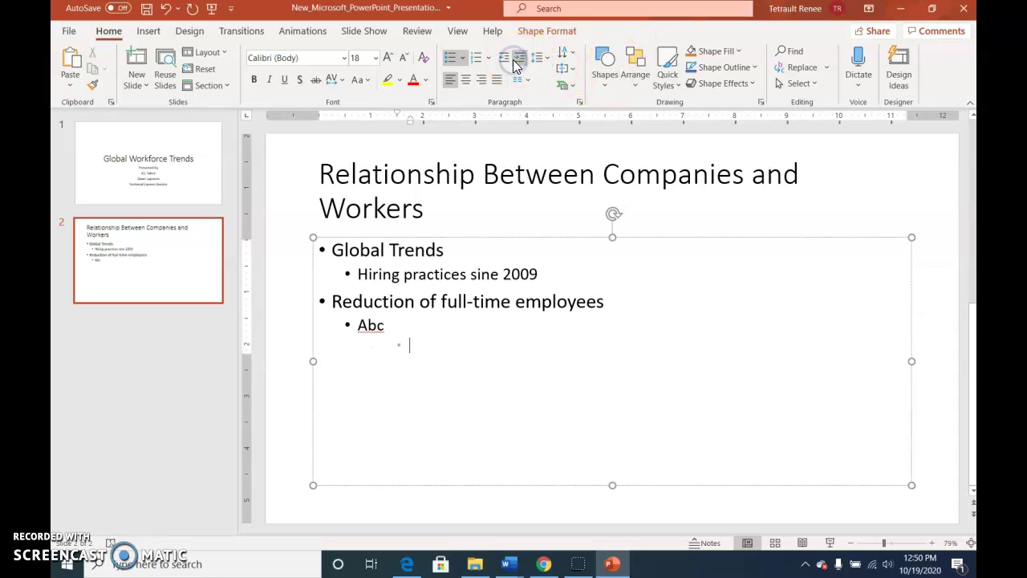
{"action": "left_click", "coordinate": [504, 59]}
{"action": "key", "text": "BackSpace"}
{"action": "key", "text": "BackSpace"}
{"action": "key", "text": "BackSpace"}
{"action": "key", "text": "BackSpace"}
{"action": "key", "text": "BackSpace"}
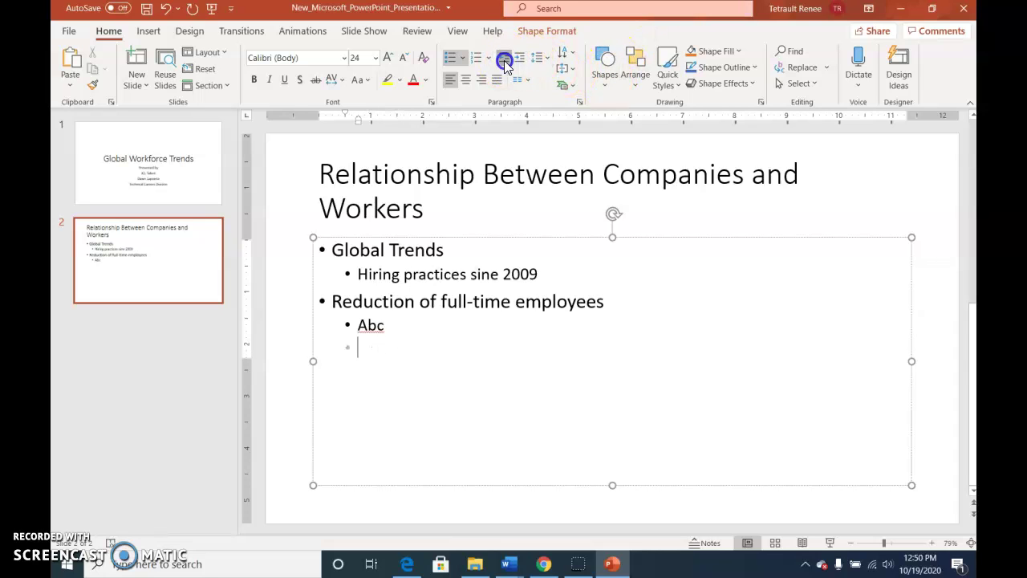
{"action": "key", "text": "BackSpace"}
{"action": "key", "text": "BackSpace"}
{"action": "key", "text": "BackSpace"}
{"action": "key", "text": "BackSpace"}
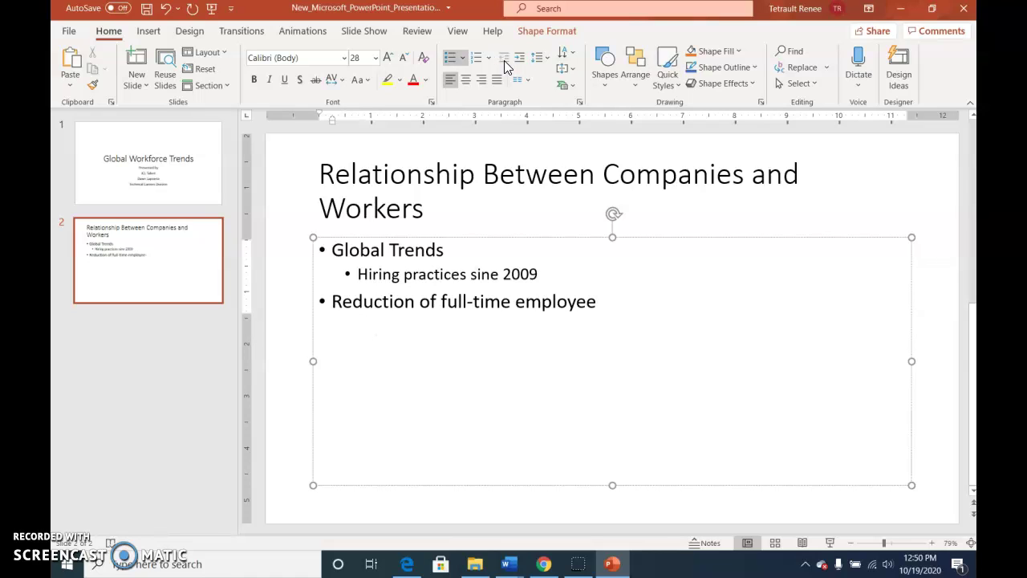
{"action": "type", "text": "s"}
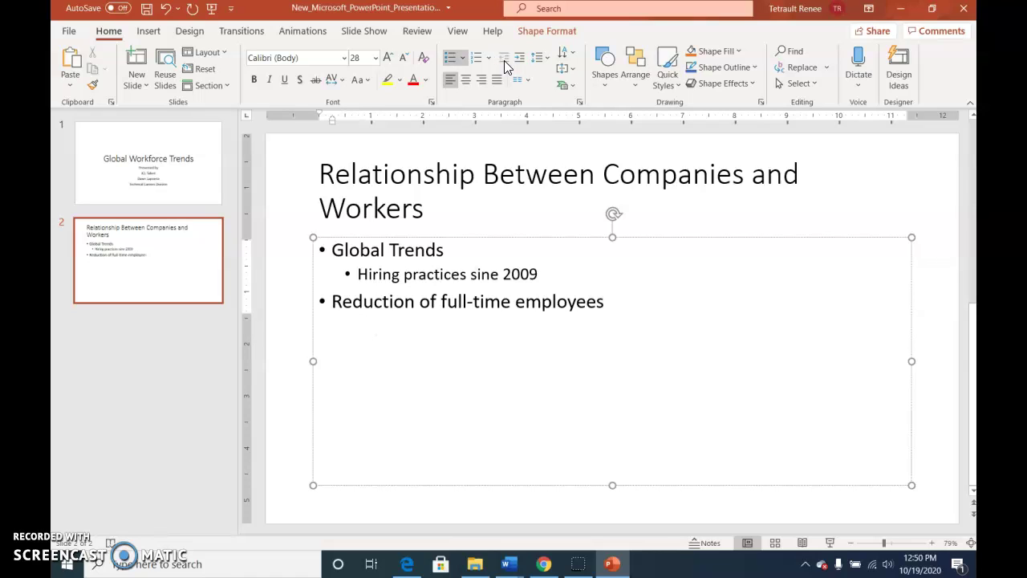
Step: Add a Two Content slide 'Immediate Effects' listing free agents, Increase competition, Drive down costs
{"action": "left_click", "coordinate": [143, 89]}
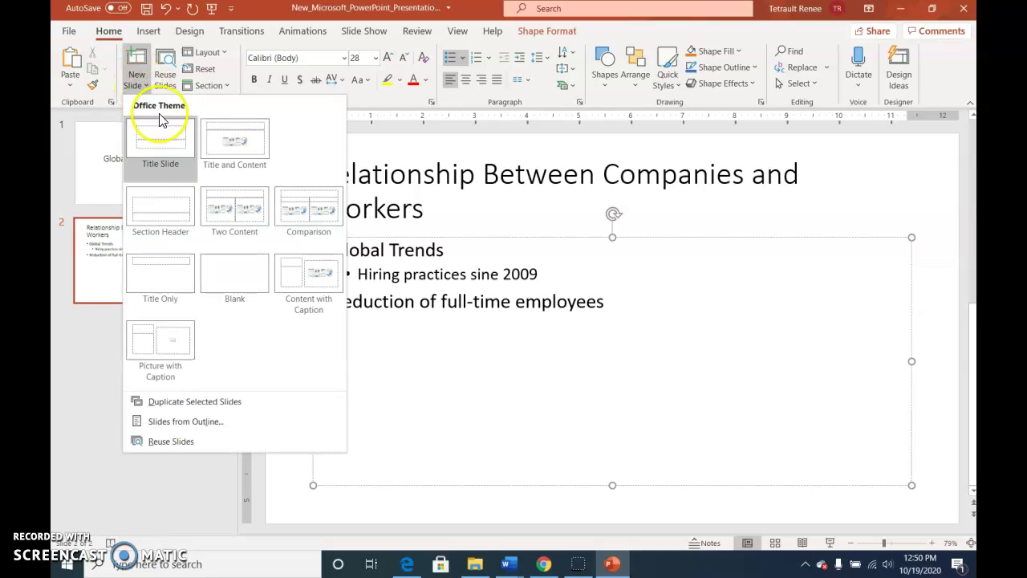
{"action": "left_click", "coordinate": [233, 219]}
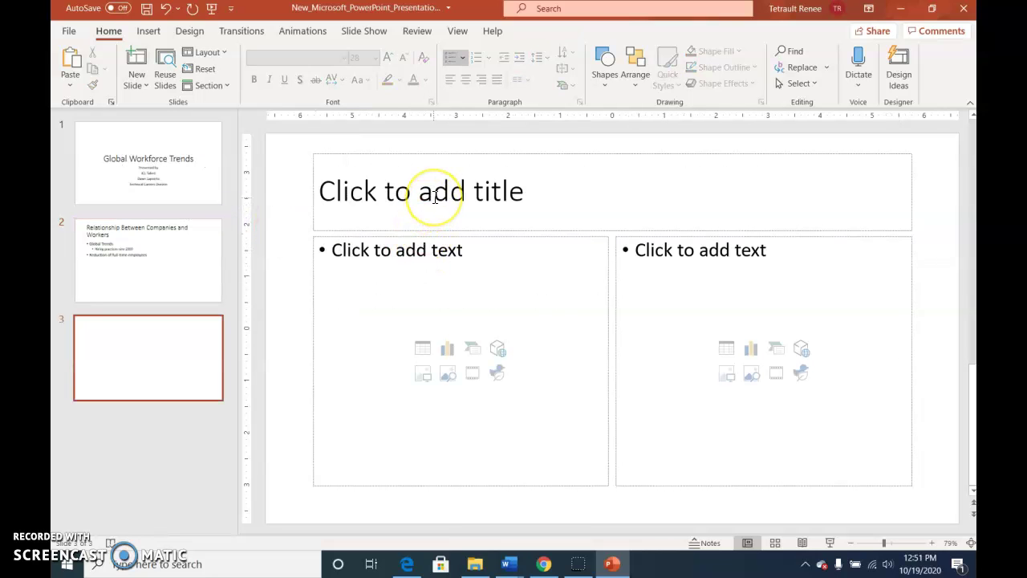
{"action": "left_click", "coordinate": [434, 197]}
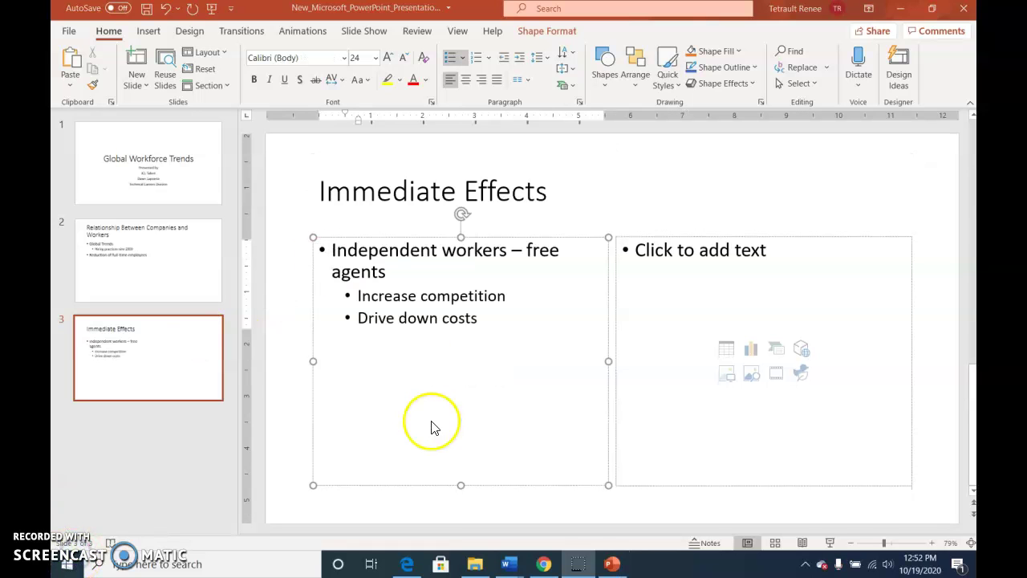
{"action": "left_click", "coordinate": [413, 277]}
{"action": "left_click", "coordinate": [823, 408]}
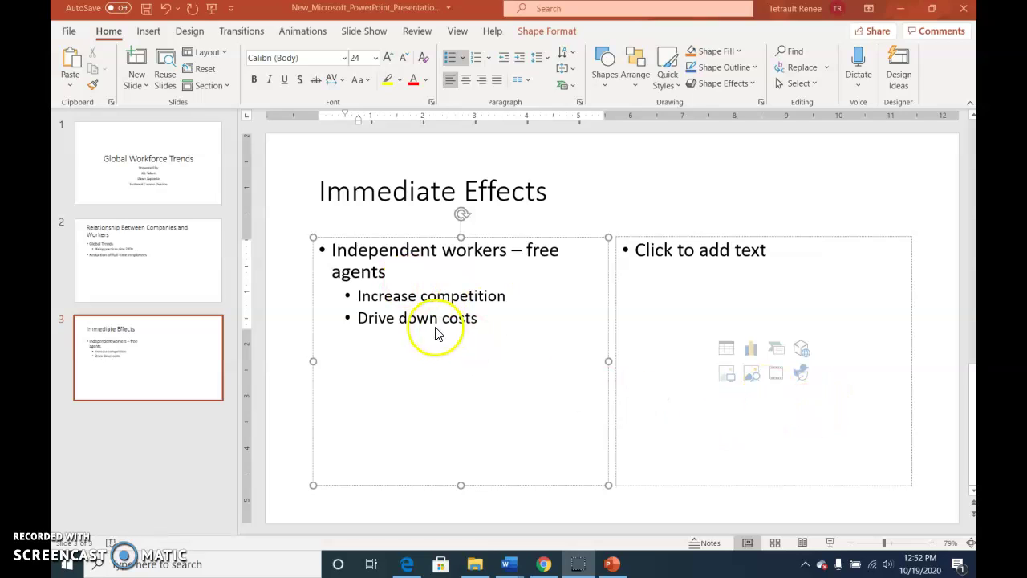
{"action": "left_click", "coordinate": [296, 305]}
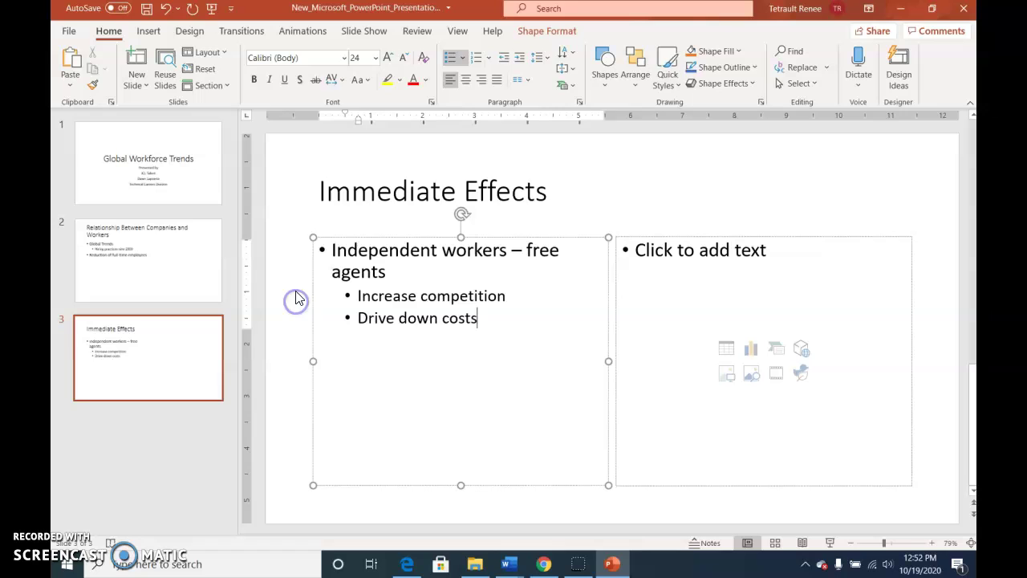
{"action": "left_click", "coordinate": [291, 249]}
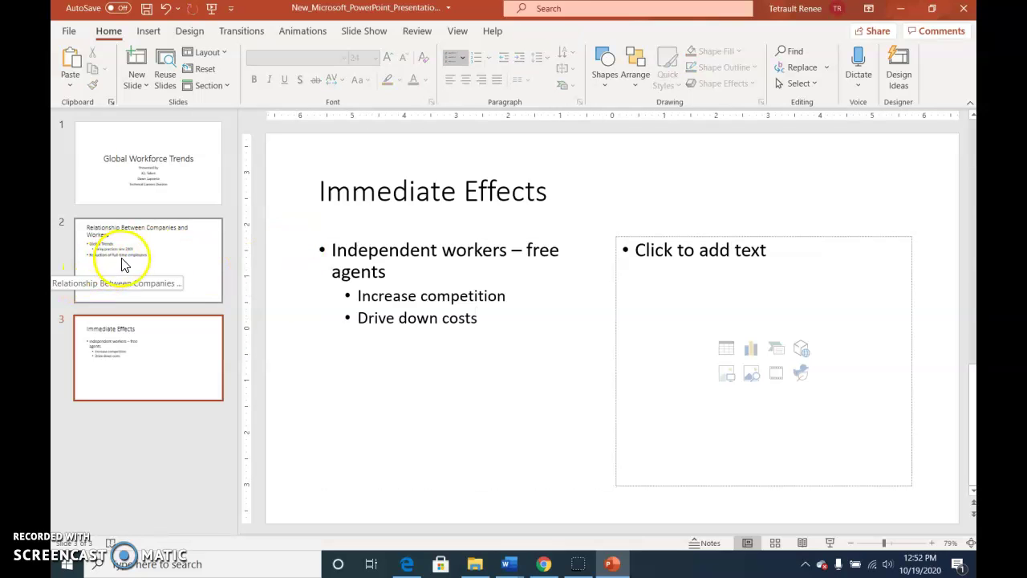
Step: Make the word 'Between' in slide 2's title dark red, bold and italic
{"action": "left_click", "coordinate": [179, 271]}
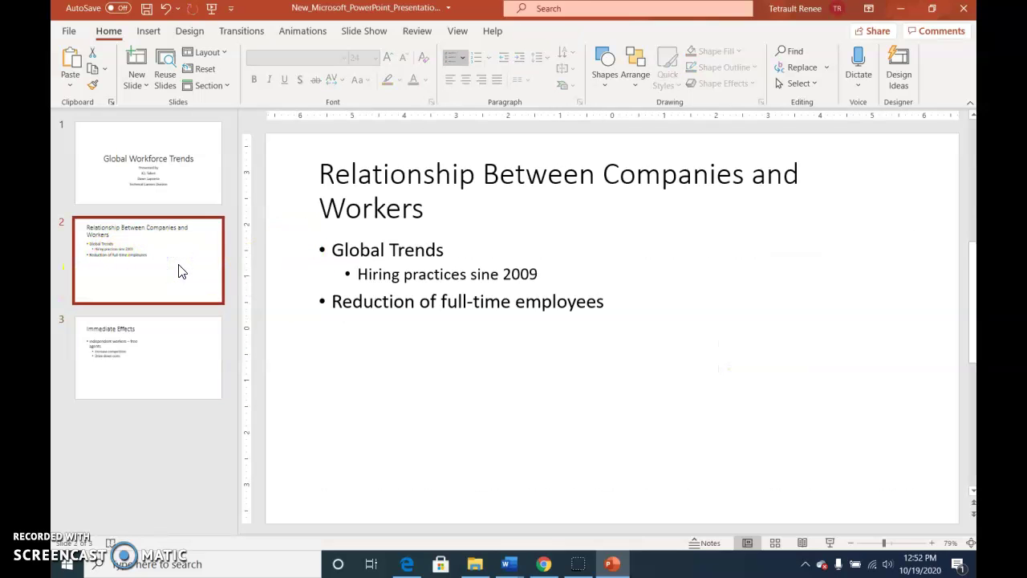
{"action": "double_click", "coordinate": [529, 173]}
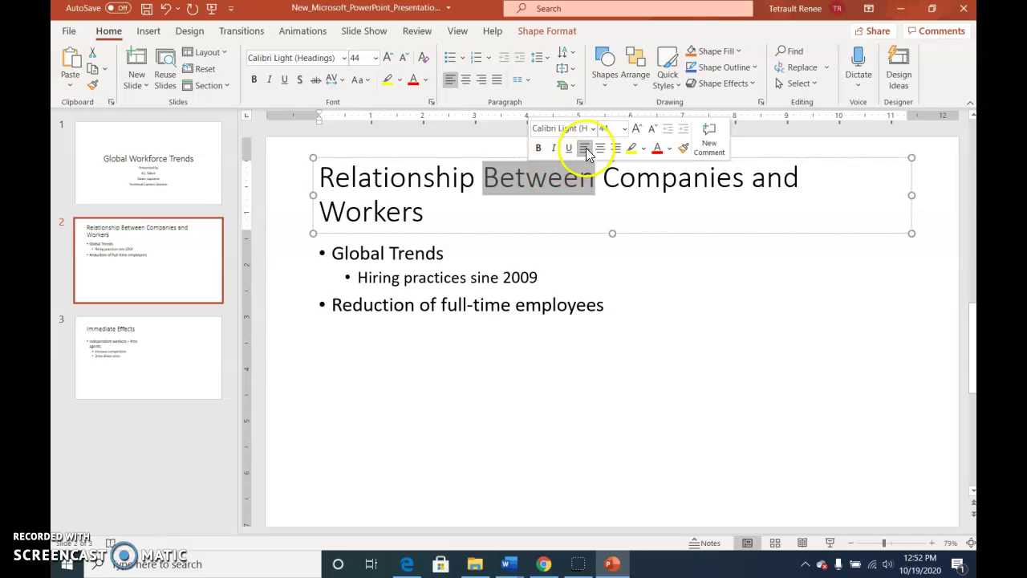
{"action": "left_click", "coordinate": [669, 150]}
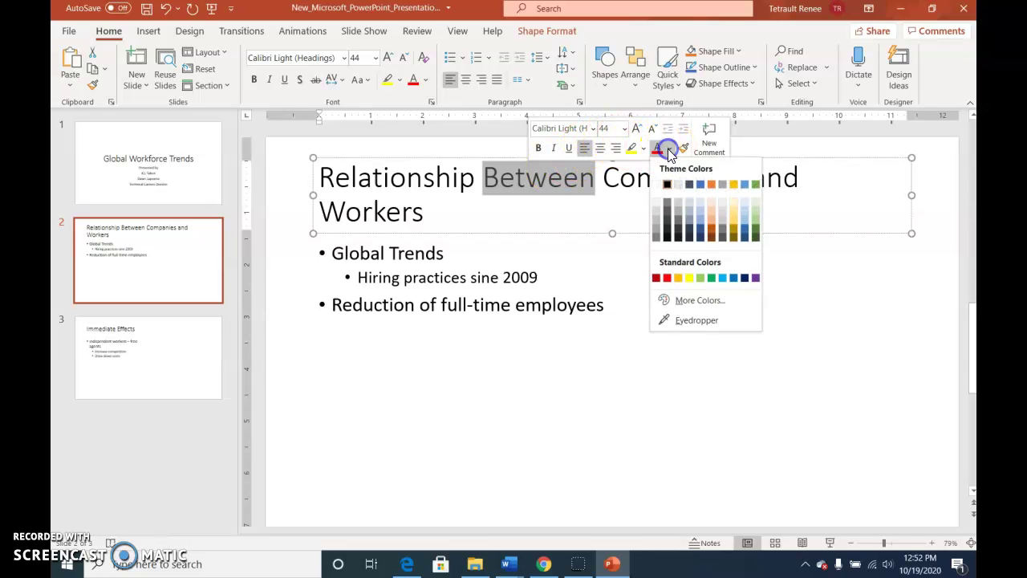
{"action": "left_click", "coordinate": [657, 279]}
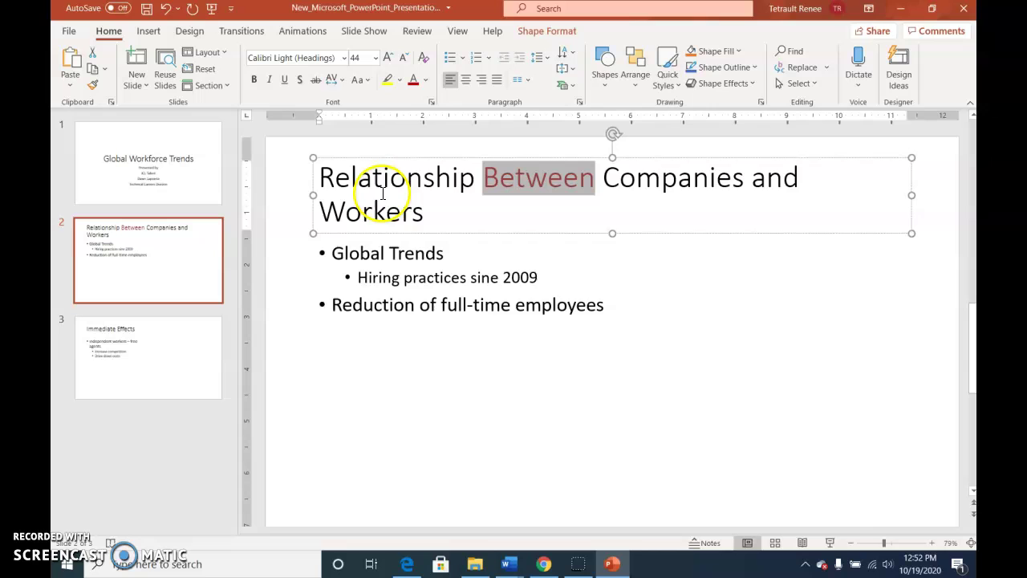
{"action": "left_click", "coordinate": [254, 79]}
{"action": "left_click", "coordinate": [270, 80]}
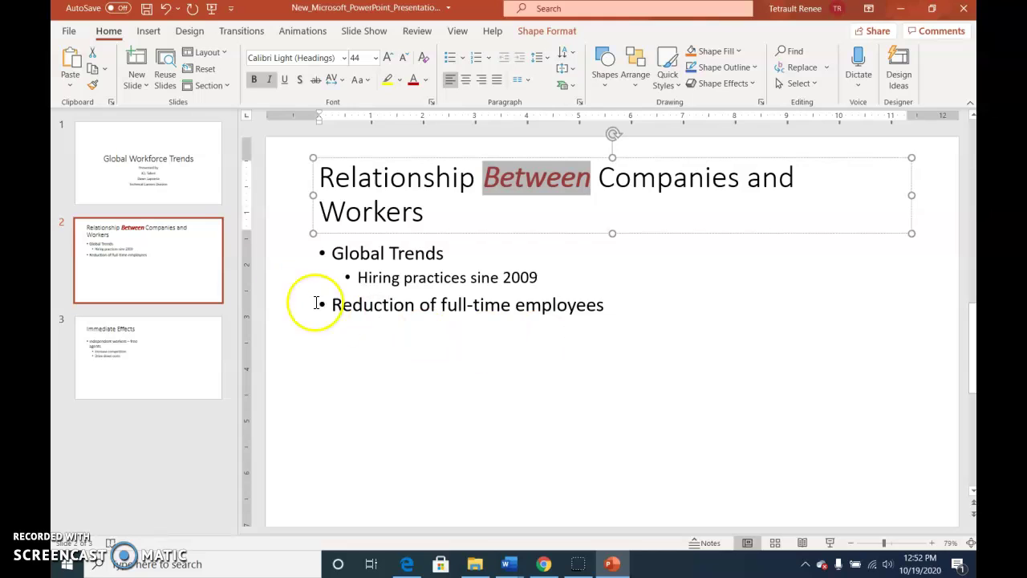
{"action": "left_click", "coordinate": [198, 184]}
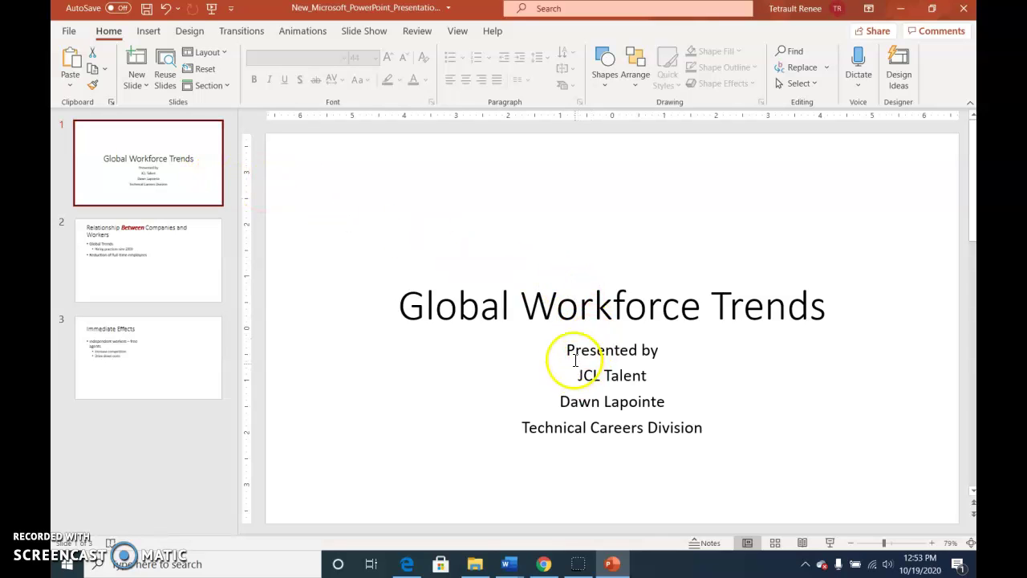
Step: Set the 'Presented by' subtitle line to 28 pt
{"action": "left_click_drag", "start_coordinate": [567, 350], "coordinate": [660, 352]}
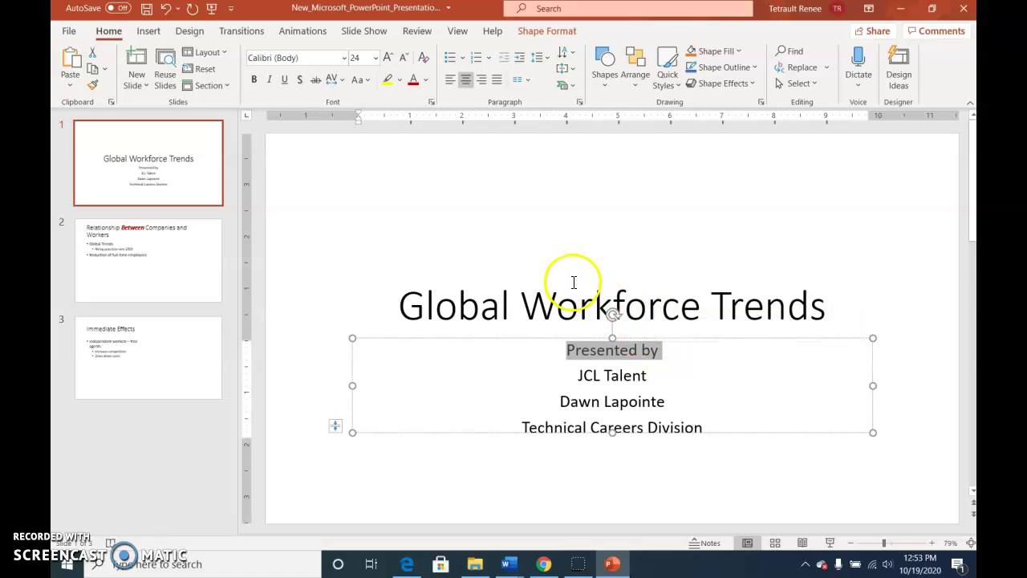
{"action": "left_click", "coordinate": [374, 58]}
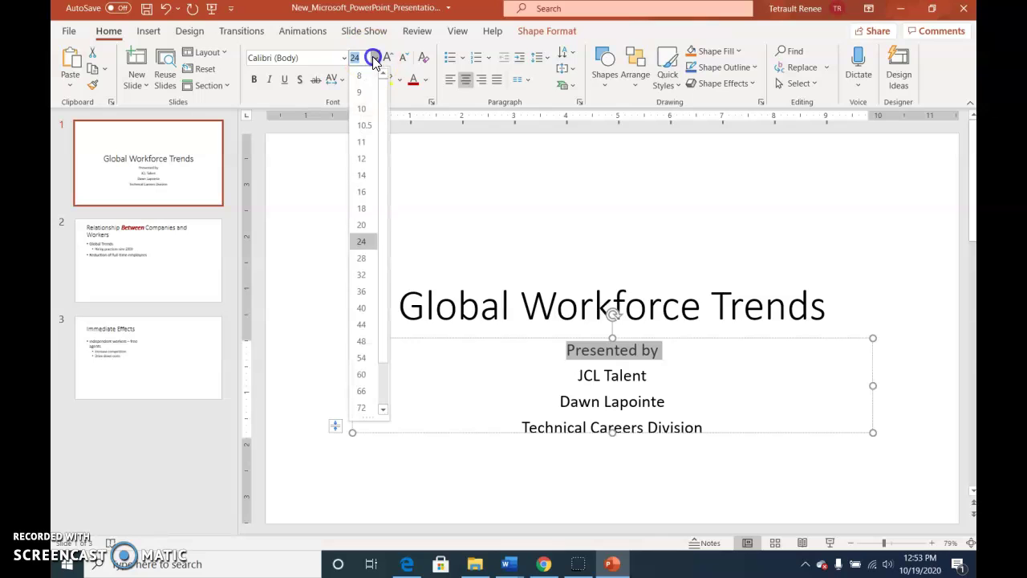
{"action": "left_click", "coordinate": [371, 264]}
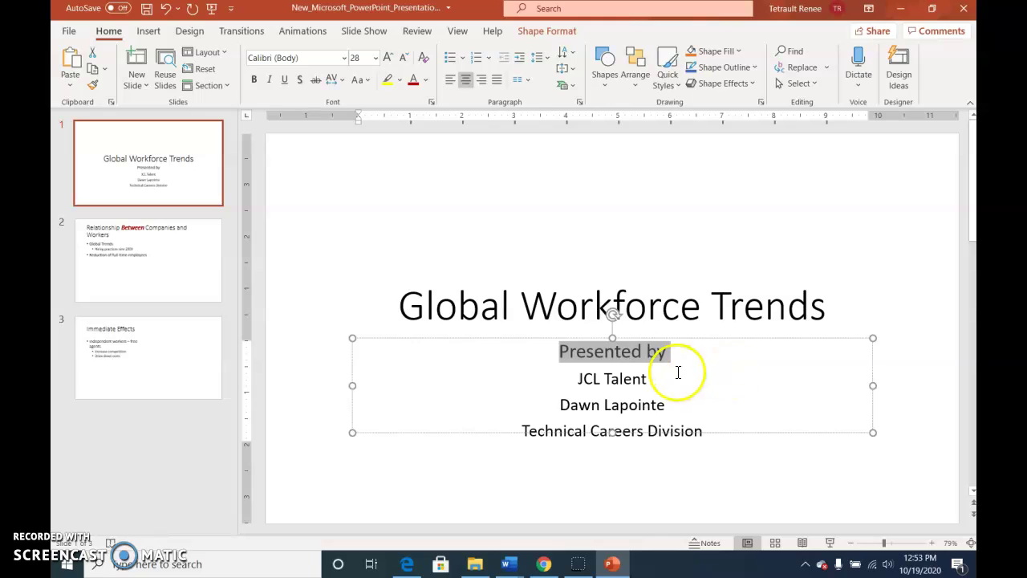
Step: Format the title in Corbel, underlined, and enlarged from 60 to 66 pt
{"action": "left_click_drag", "start_coordinate": [412, 303], "coordinate": [785, 318]}
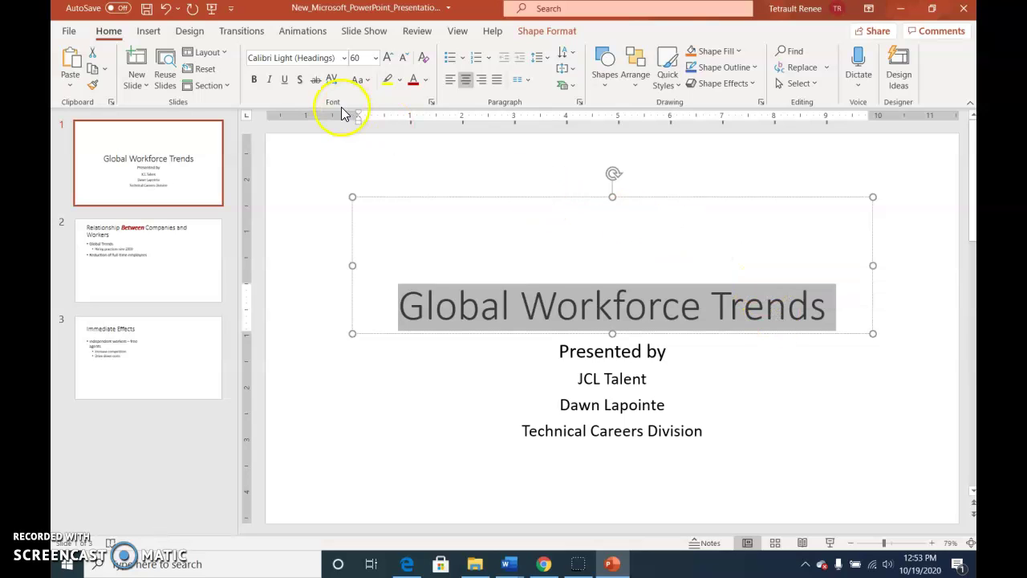
{"action": "left_click", "coordinate": [344, 58]}
{"action": "scroll", "coordinate": [385, 375], "scroll_direction": "down", "scroll_amount": 5}
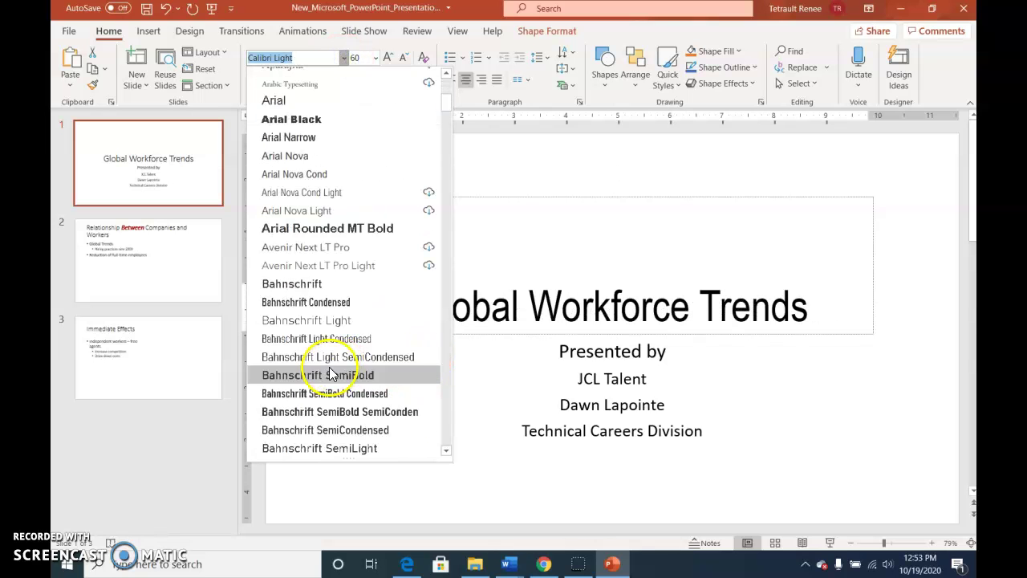
{"action": "scroll", "coordinate": [336, 386], "scroll_direction": "down", "scroll_amount": 12}
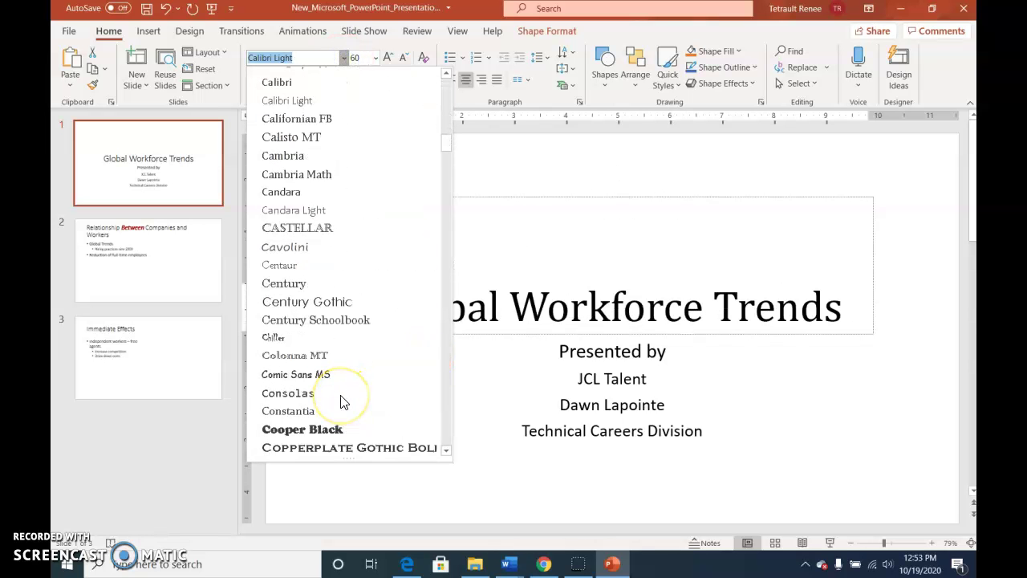
{"action": "scroll", "coordinate": [344, 401], "scroll_direction": "down", "scroll_amount": 3}
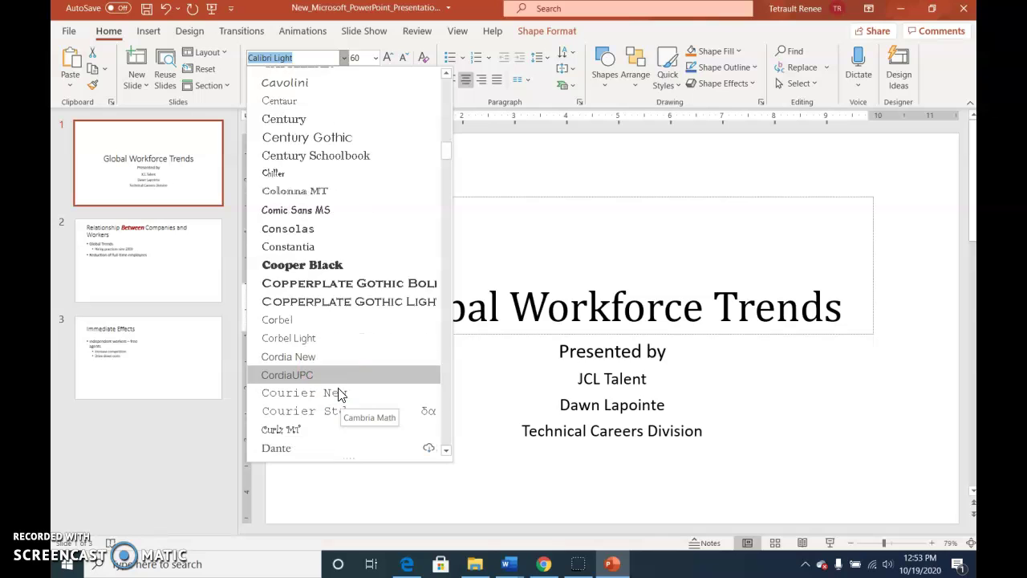
{"action": "left_click", "coordinate": [306, 321]}
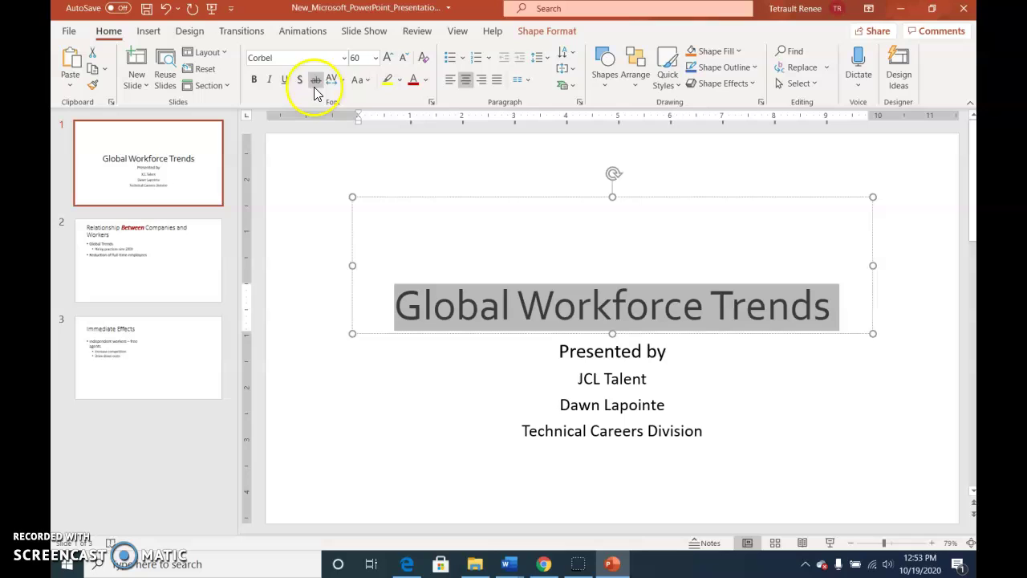
{"action": "left_click", "coordinate": [285, 82]}
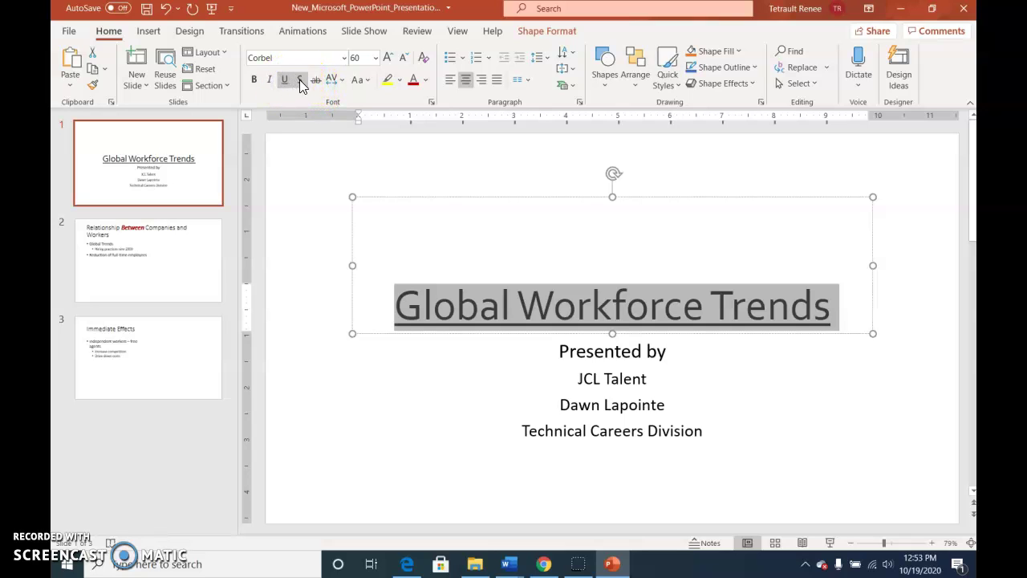
{"action": "left_click", "coordinate": [389, 62]}
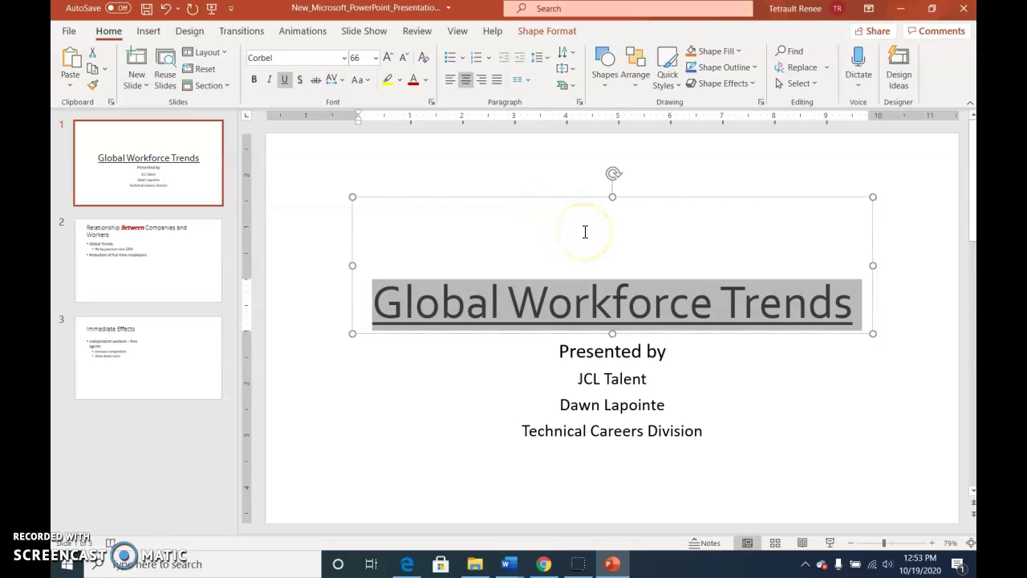
{"action": "left_click", "coordinate": [330, 278]}
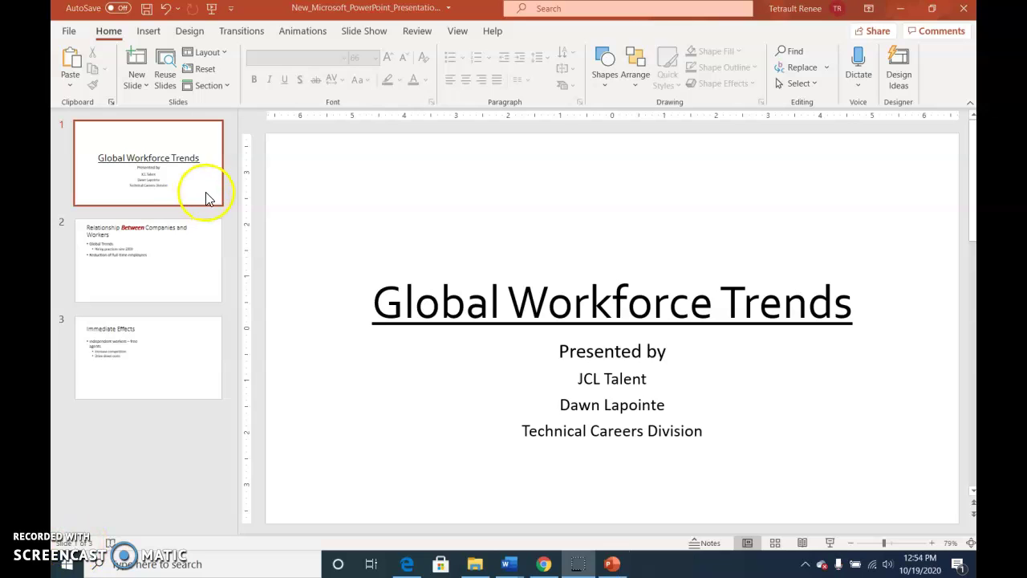
Step: Apply the Slice theme, with its blue diagonal-line accents, to the whole deck
{"action": "left_click", "coordinate": [191, 32]}
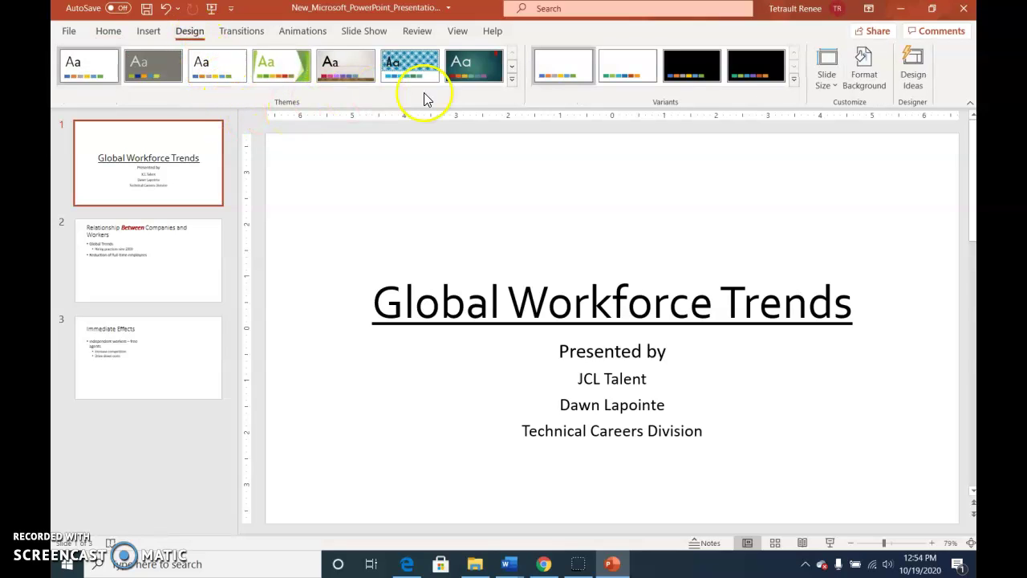
{"action": "left_click", "coordinate": [513, 78]}
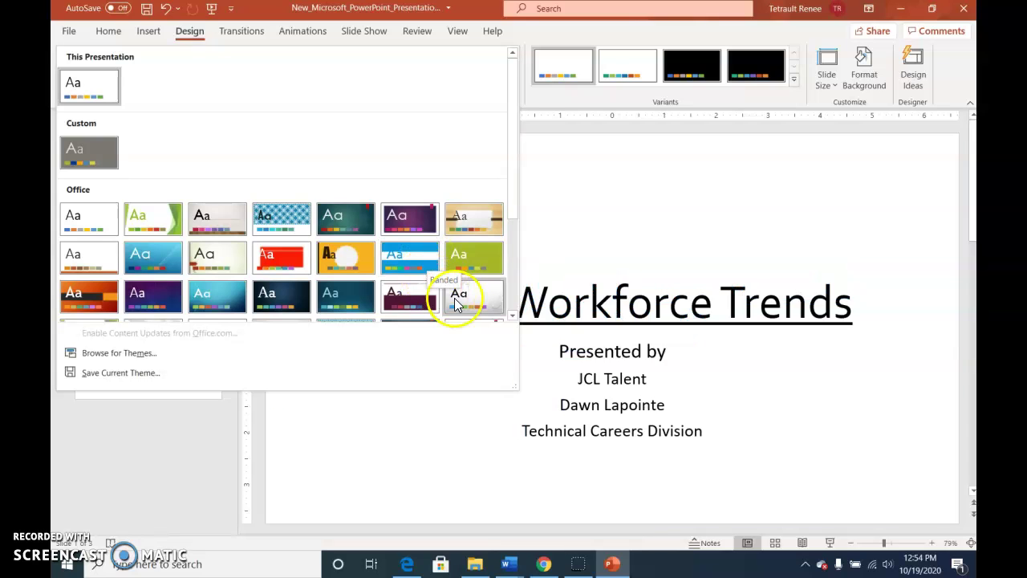
{"action": "scroll", "coordinate": [511, 232], "scroll_direction": "down", "scroll_amount": 3}
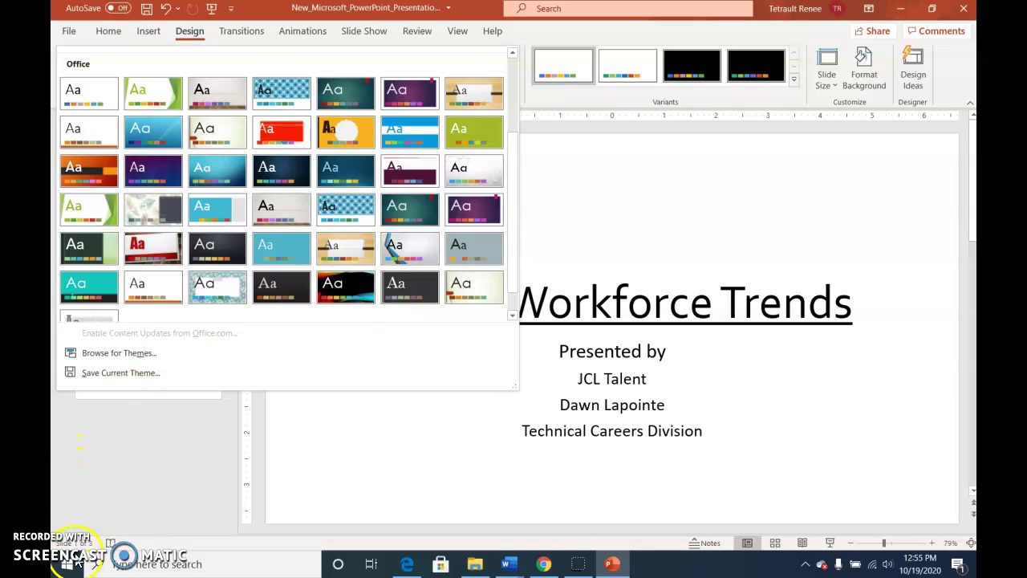
{"action": "left_click", "coordinate": [77, 552]}
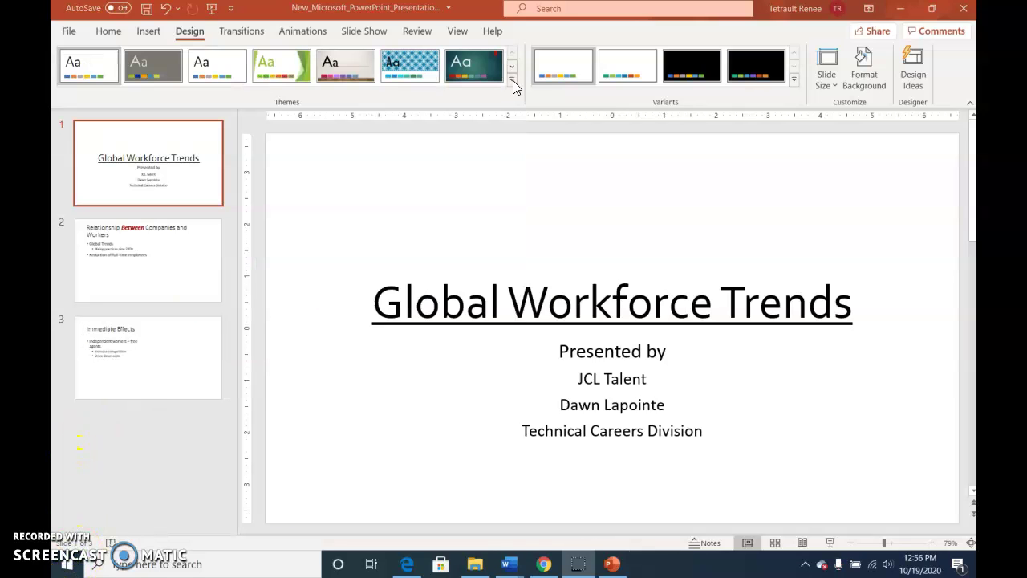
{"action": "left_click", "coordinate": [513, 80]}
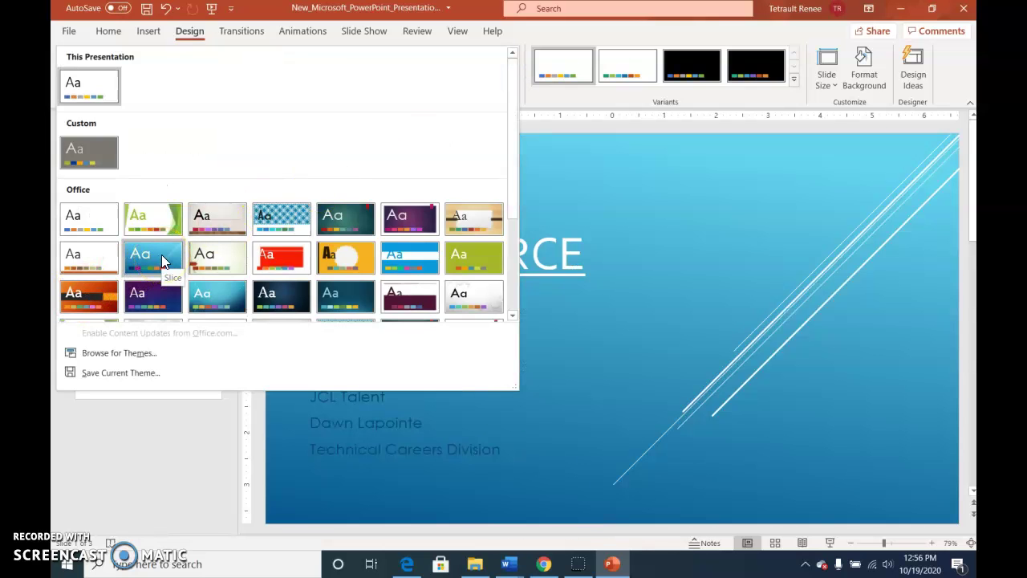
{"action": "left_click", "coordinate": [162, 254]}
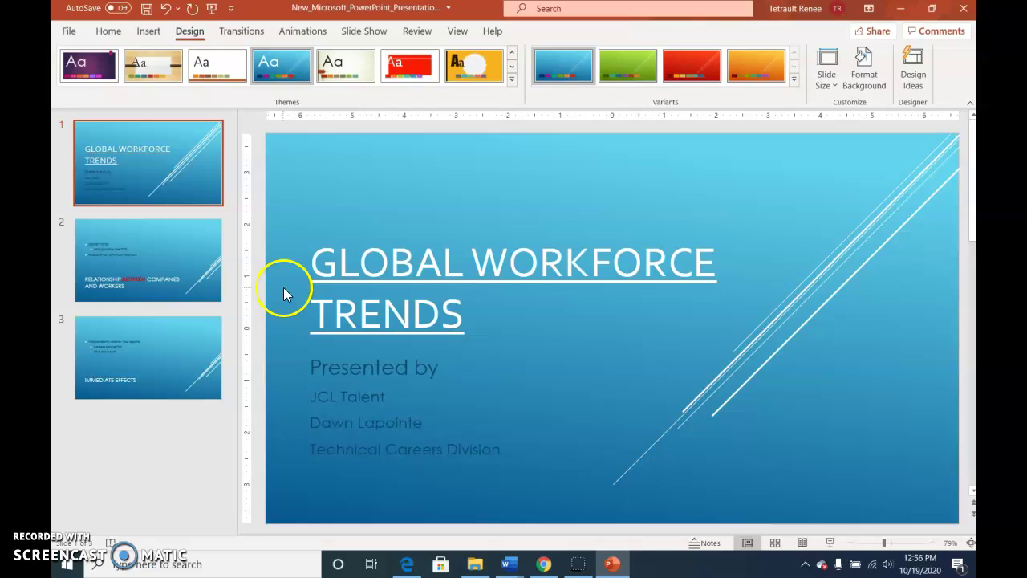
{"action": "left_click", "coordinate": [306, 233]}
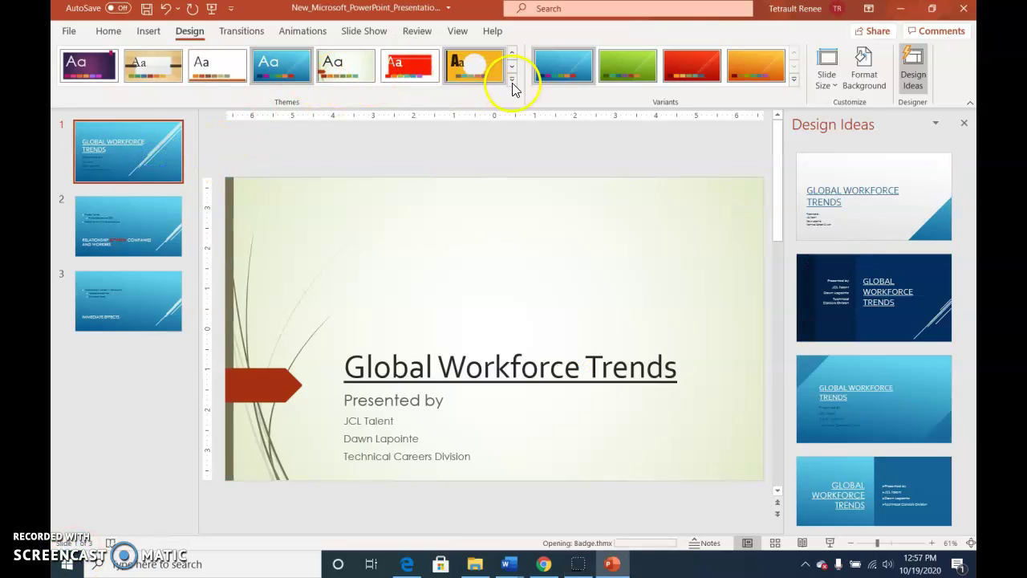
Step: Try Mesh on the current slide, then apply Mesh to all slides from the Themes gallery
{"action": "left_click", "coordinate": [512, 79]}
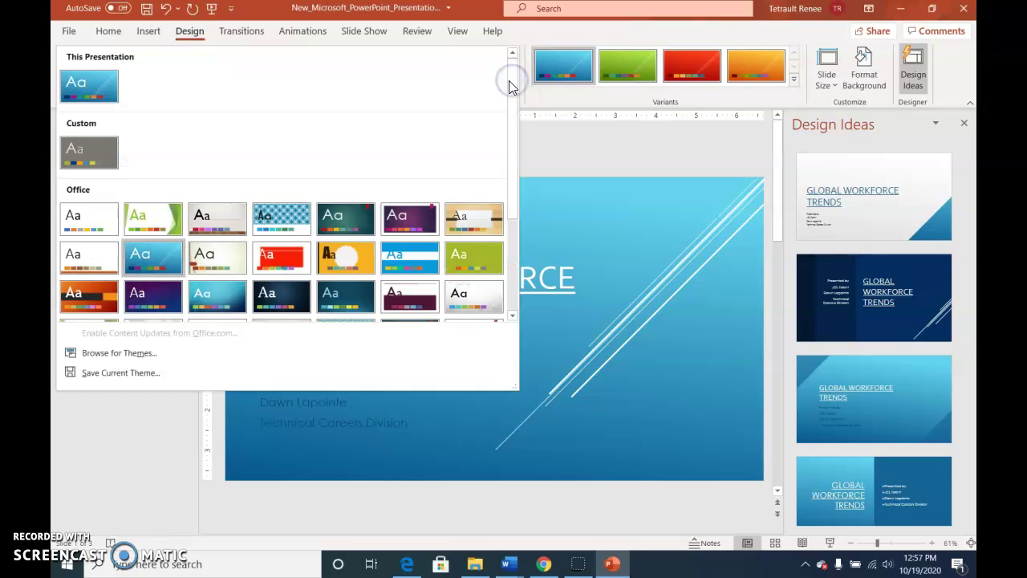
{"action": "scroll", "coordinate": [442, 213], "scroll_direction": "down", "scroll_amount": 3}
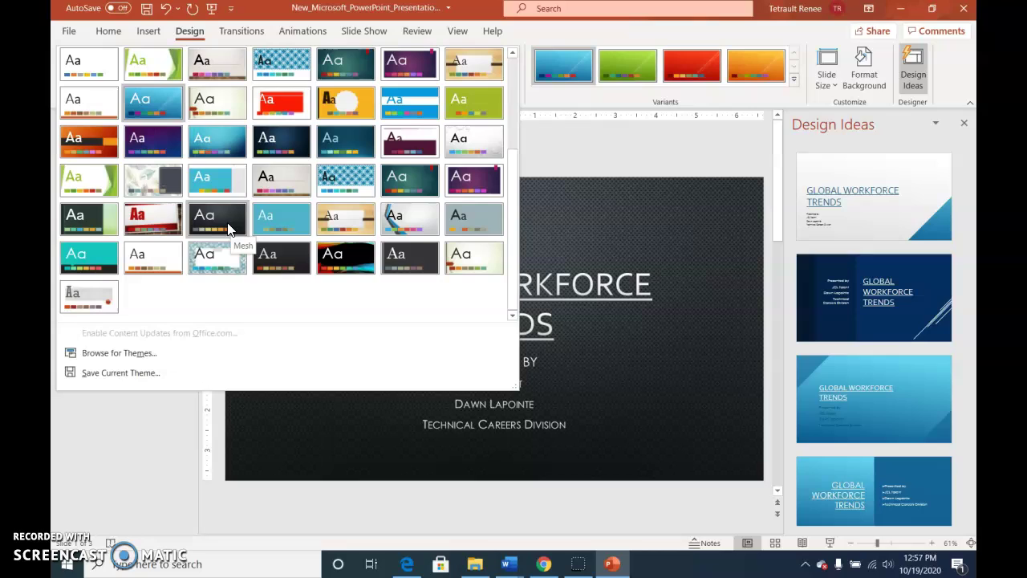
{"action": "right_click", "coordinate": [228, 229]}
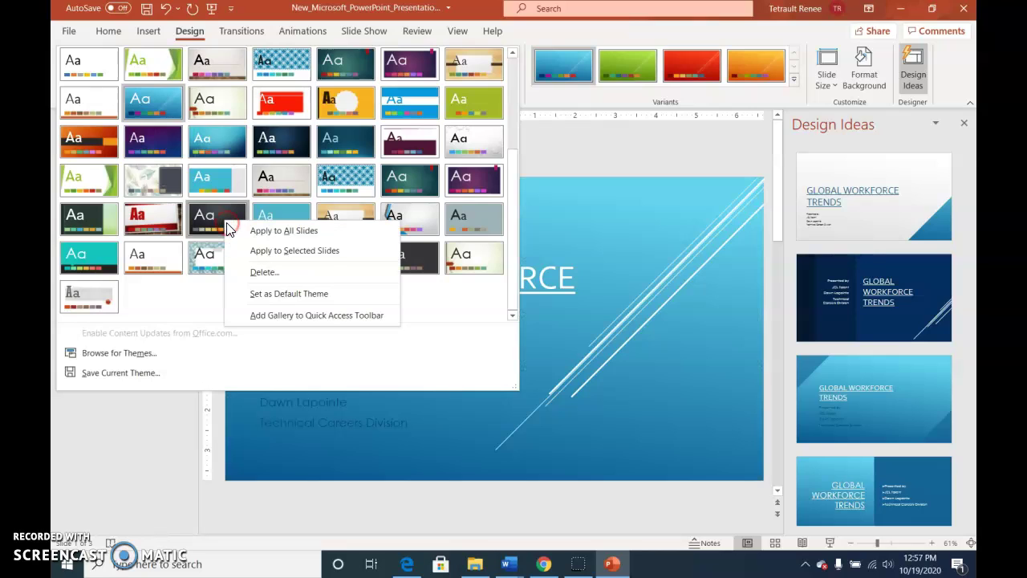
{"action": "left_click", "coordinate": [275, 249]}
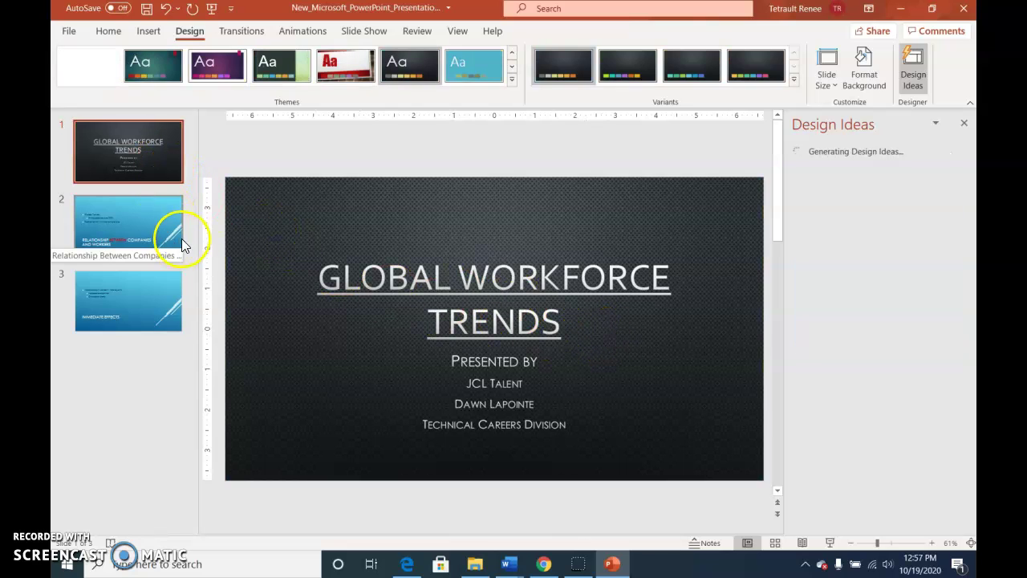
{"action": "right_click", "coordinate": [402, 68]}
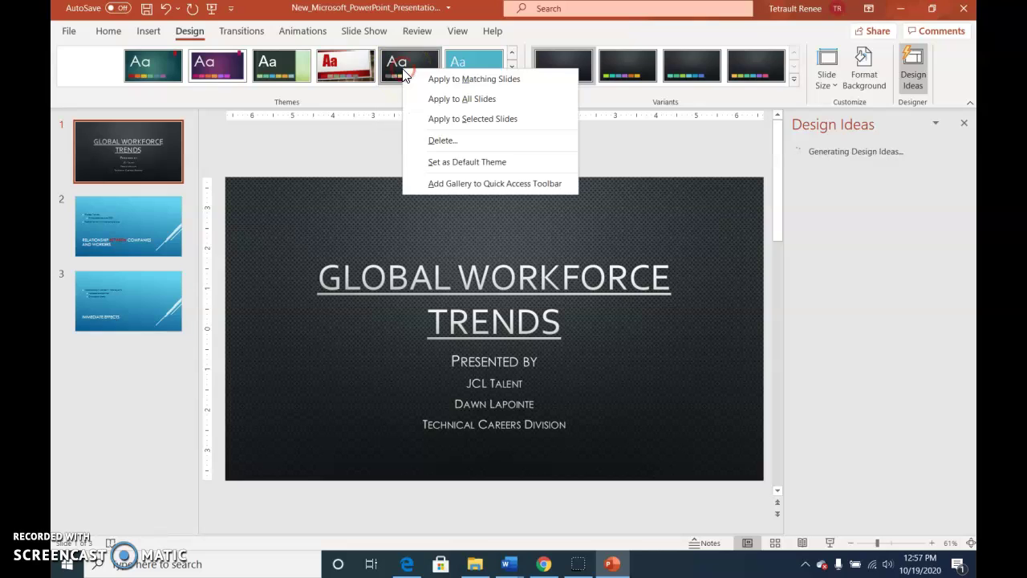
{"action": "left_click", "coordinate": [433, 99]}
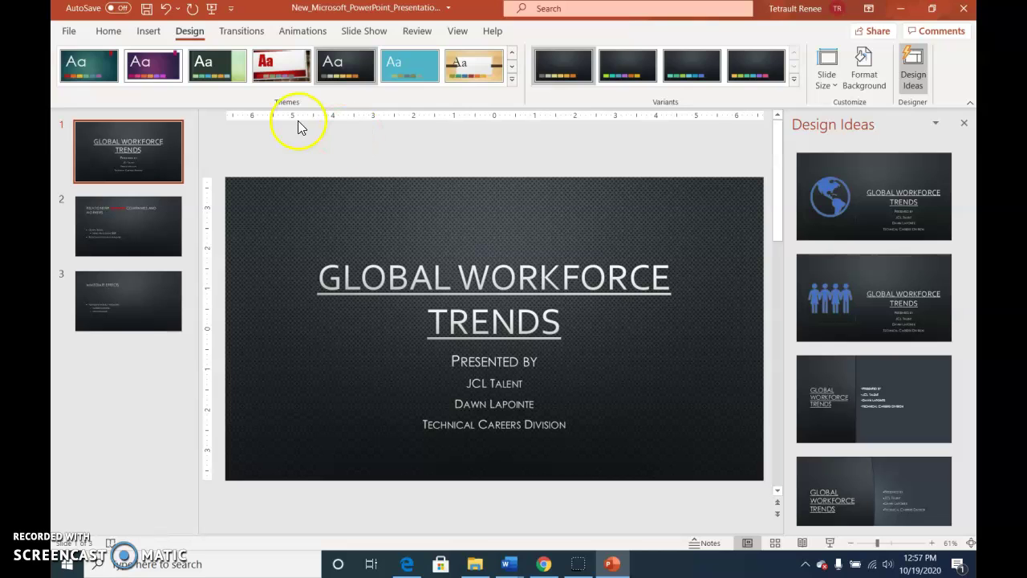
Step: Launch the Windows snipping tool from the taskbar
{"action": "left_click", "coordinate": [67, 565]}
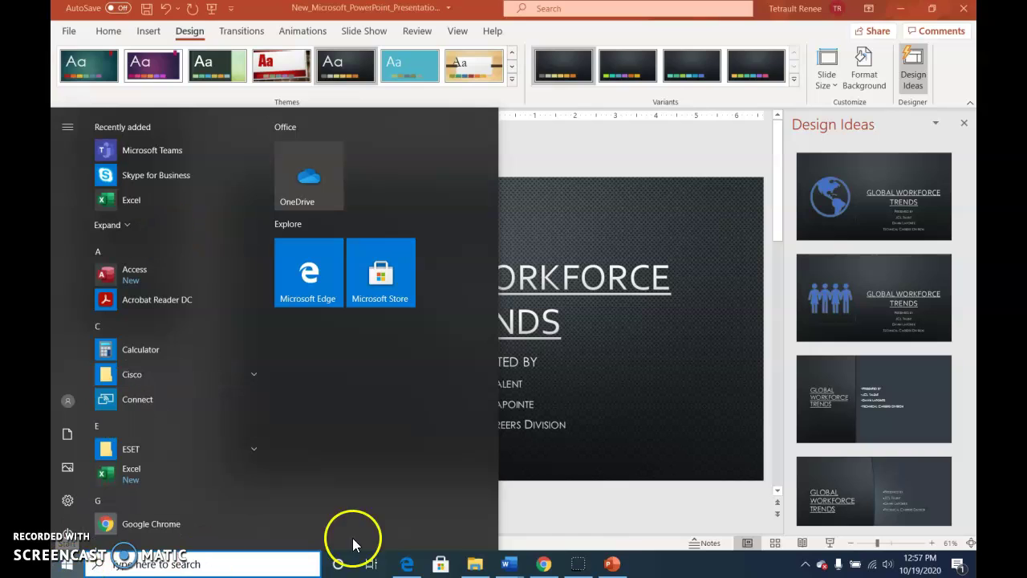
{"action": "left_click", "coordinate": [595, 528]}
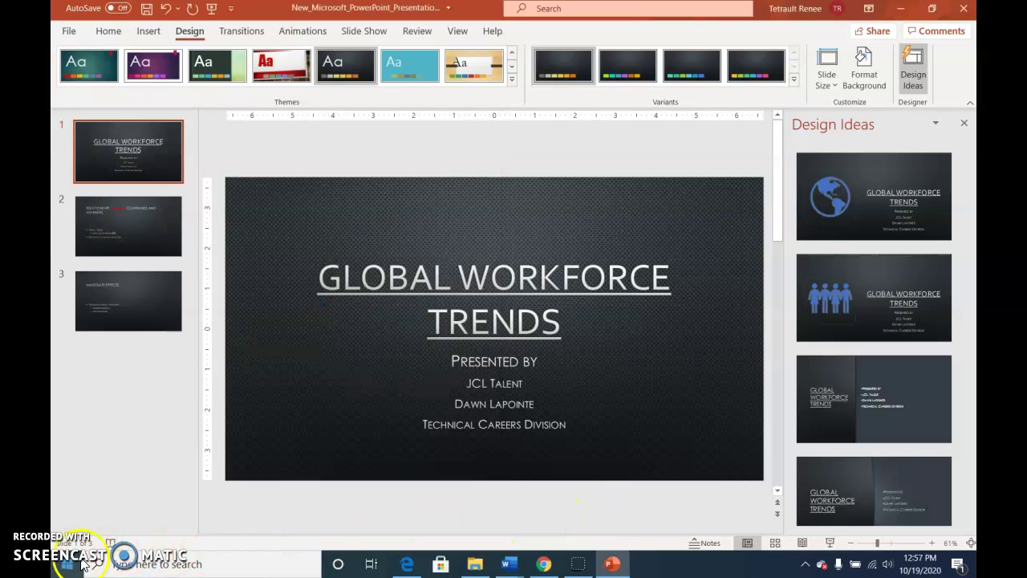
{"action": "left_click", "coordinate": [577, 564]}
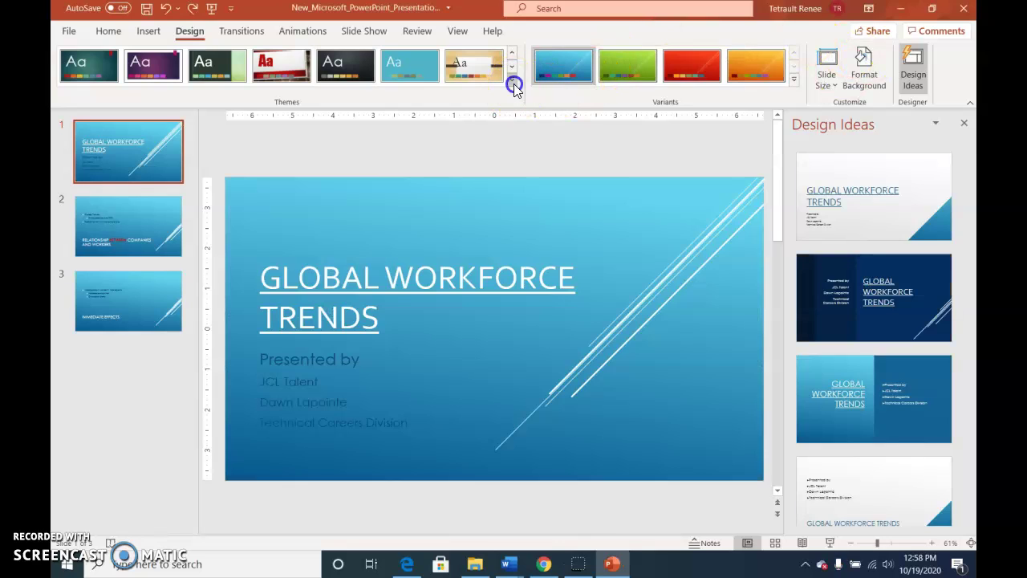
Step: Apply the Mesh theme again to all three slides from the Themes gallery
{"action": "left_click", "coordinate": [512, 79]}
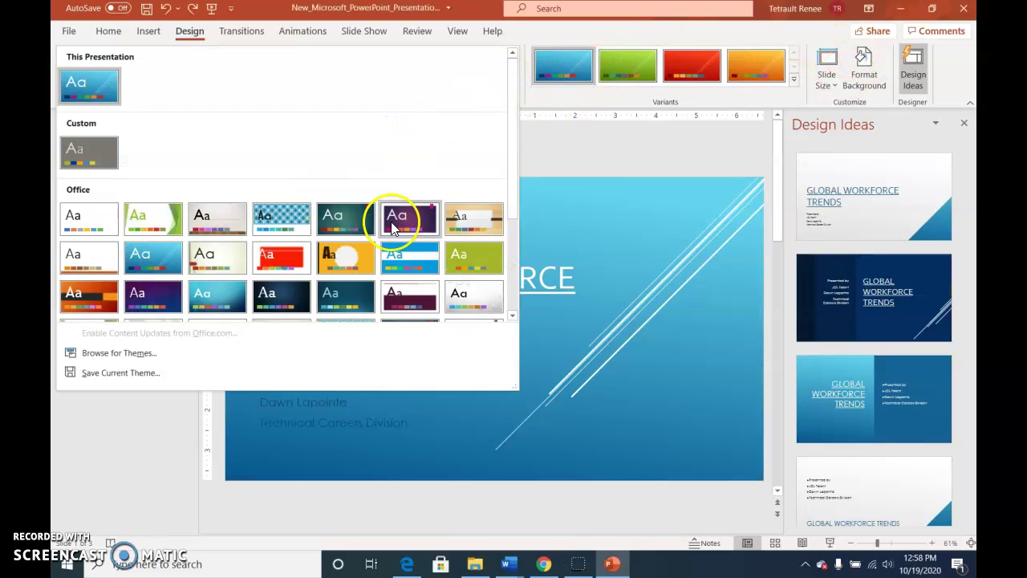
{"action": "scroll", "coordinate": [397, 241], "scroll_direction": "down", "scroll_amount": 3}
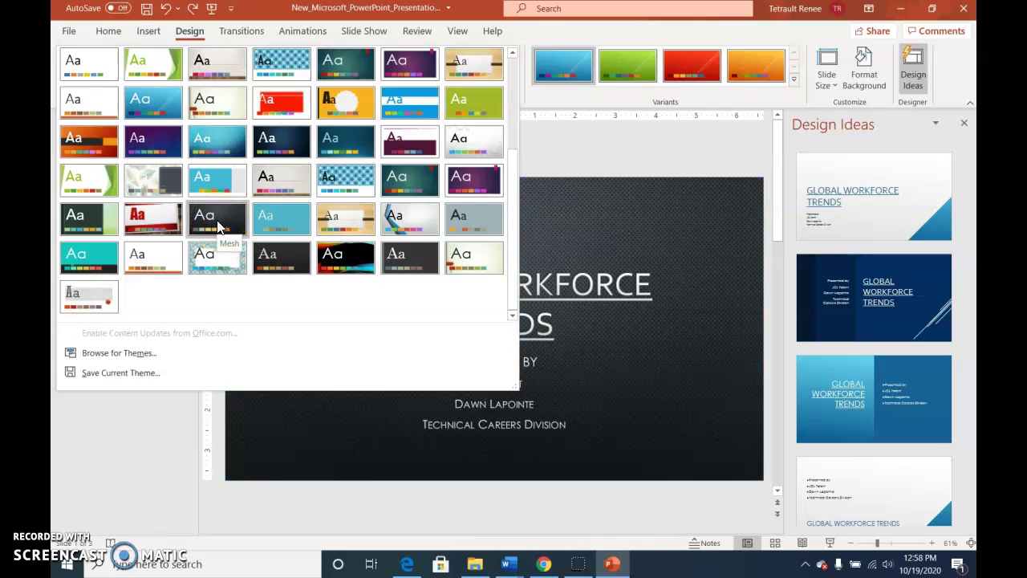
{"action": "right_click", "coordinate": [217, 227]}
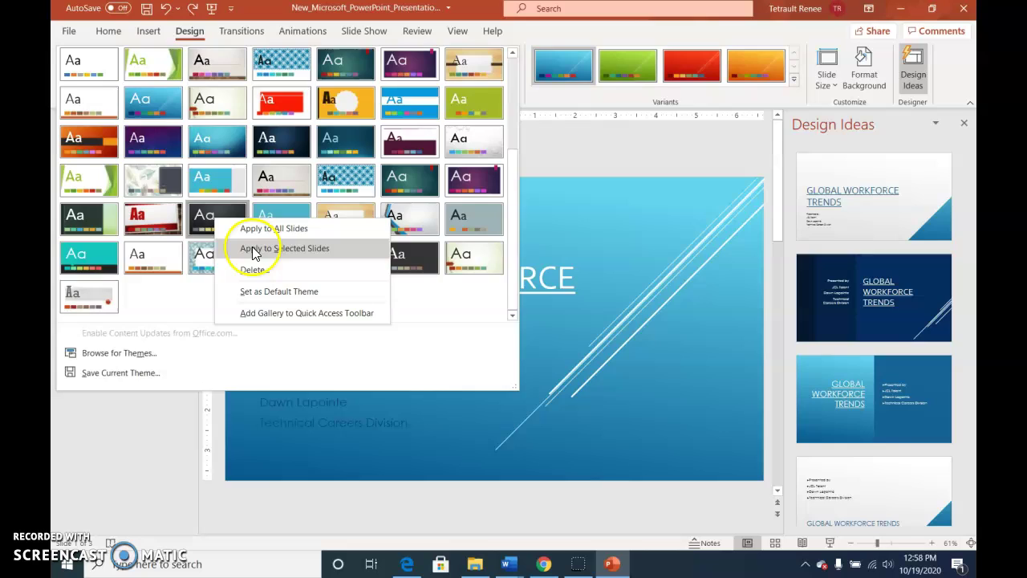
{"action": "left_click", "coordinate": [254, 250]}
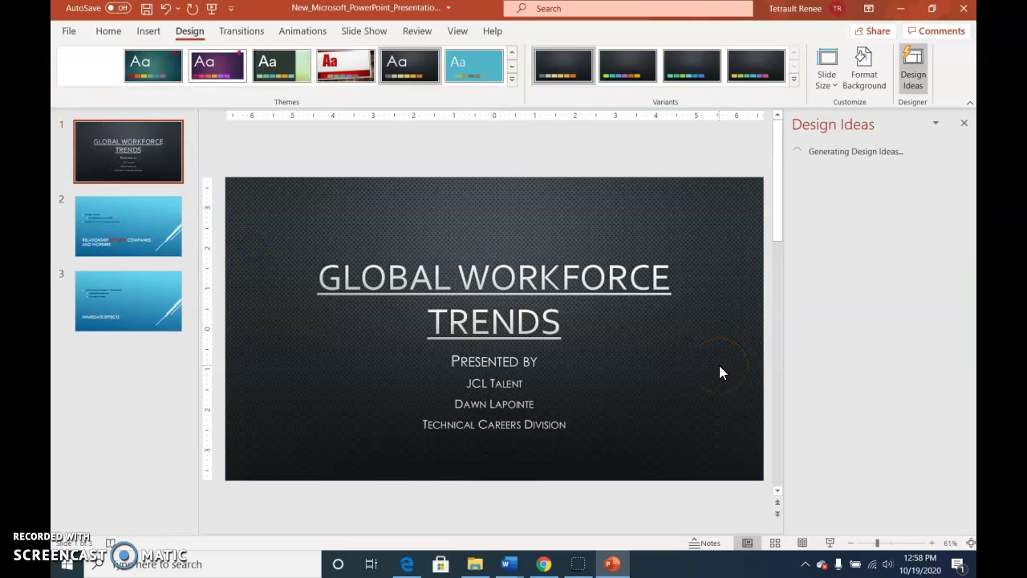
{"action": "right_click", "coordinate": [407, 67]}
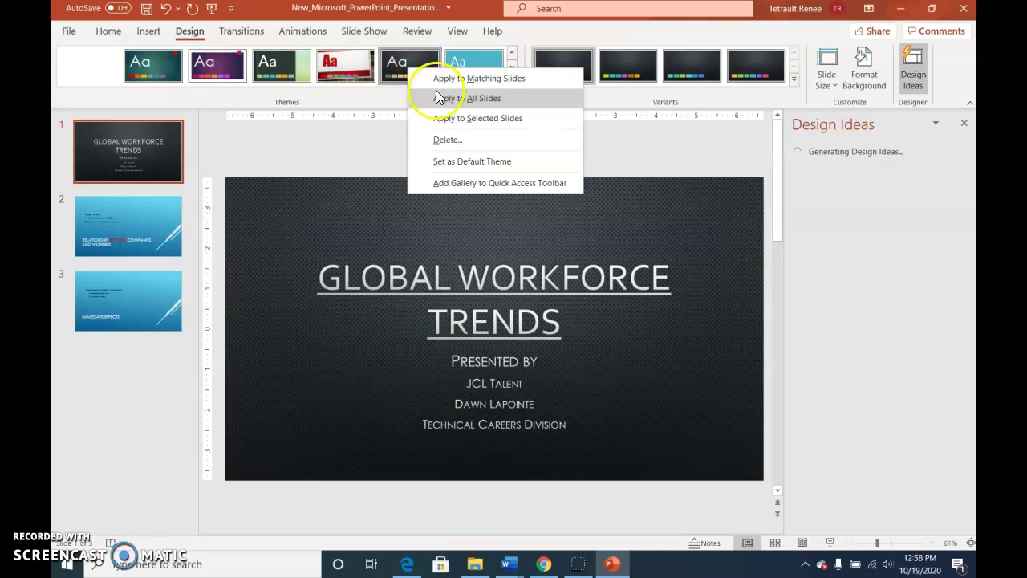
{"action": "left_click", "coordinate": [463, 104]}
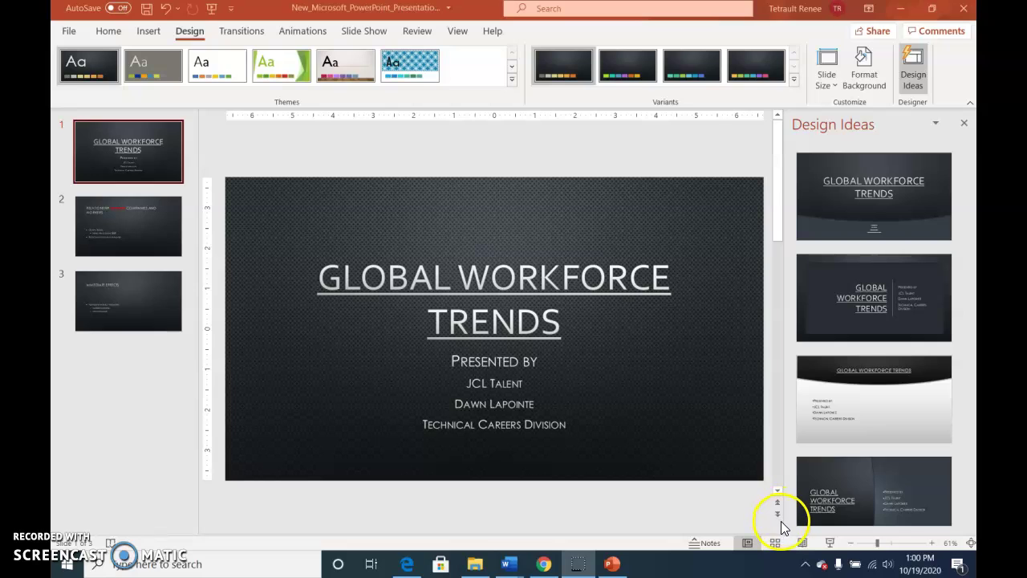
Step: Check slides 2 and 3 in Mesh, return to slide 1, close Design Ideas, and open View
{"action": "left_click", "coordinate": [778, 513]}
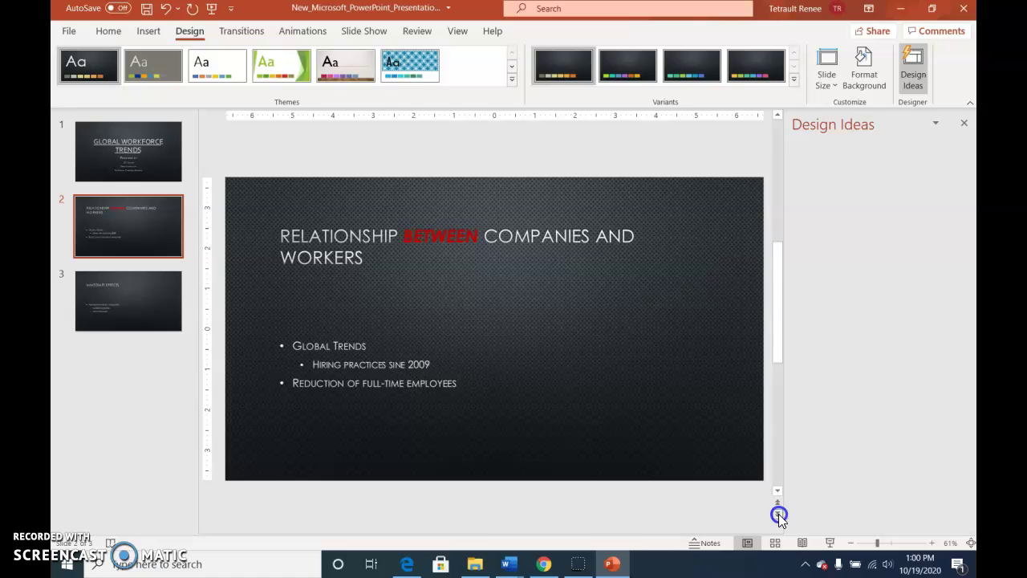
{"action": "left_click", "coordinate": [778, 514]}
{"action": "left_click", "coordinate": [777, 502]}
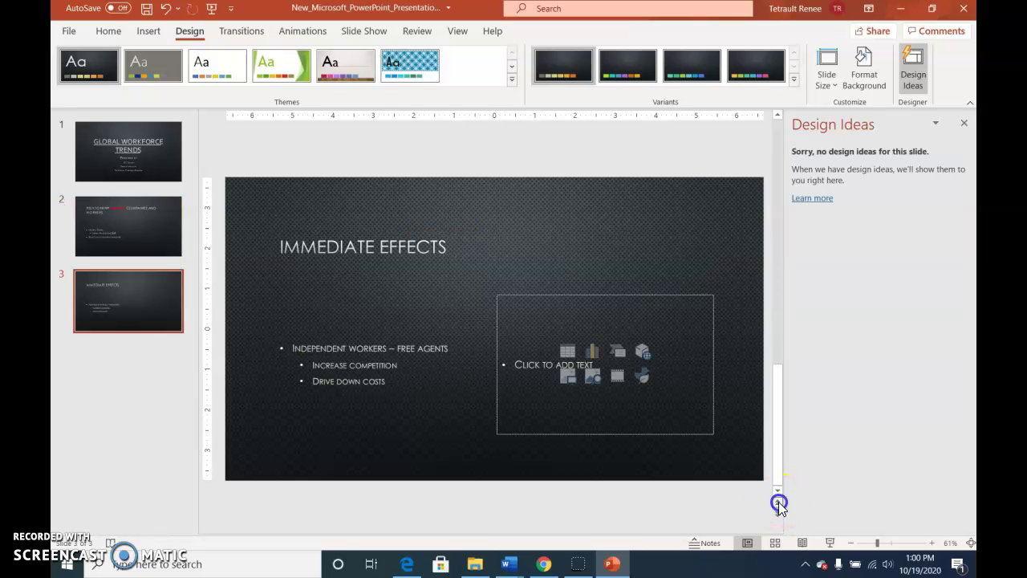
{"action": "left_click", "coordinate": [777, 502]}
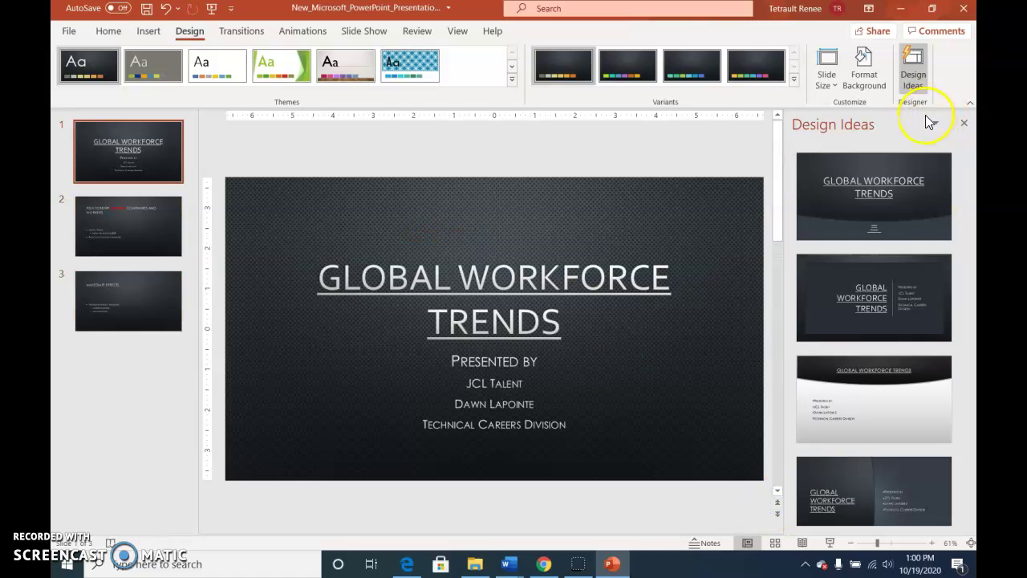
{"action": "left_click", "coordinate": [965, 123]}
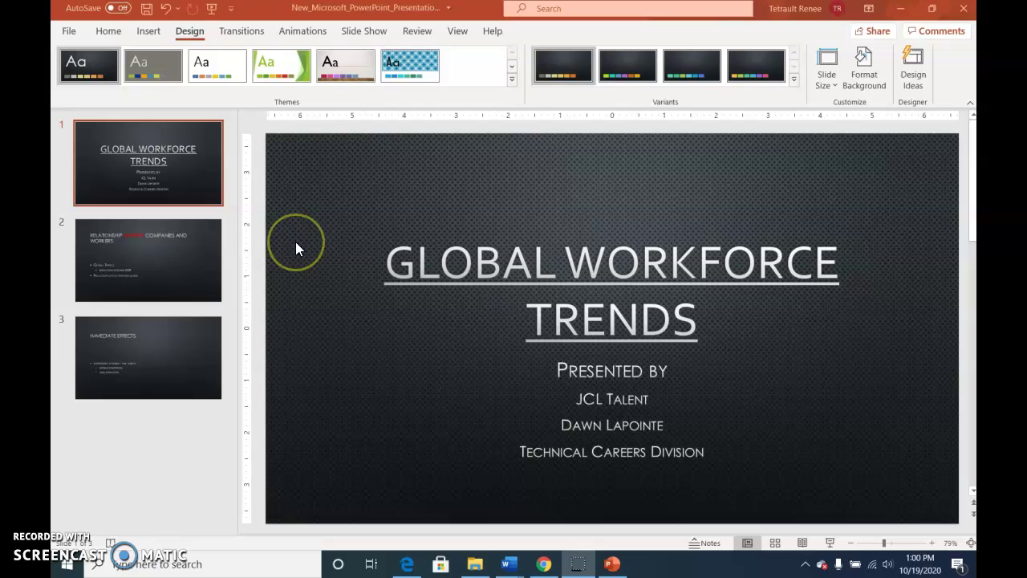
{"action": "left_click", "coordinate": [456, 32]}
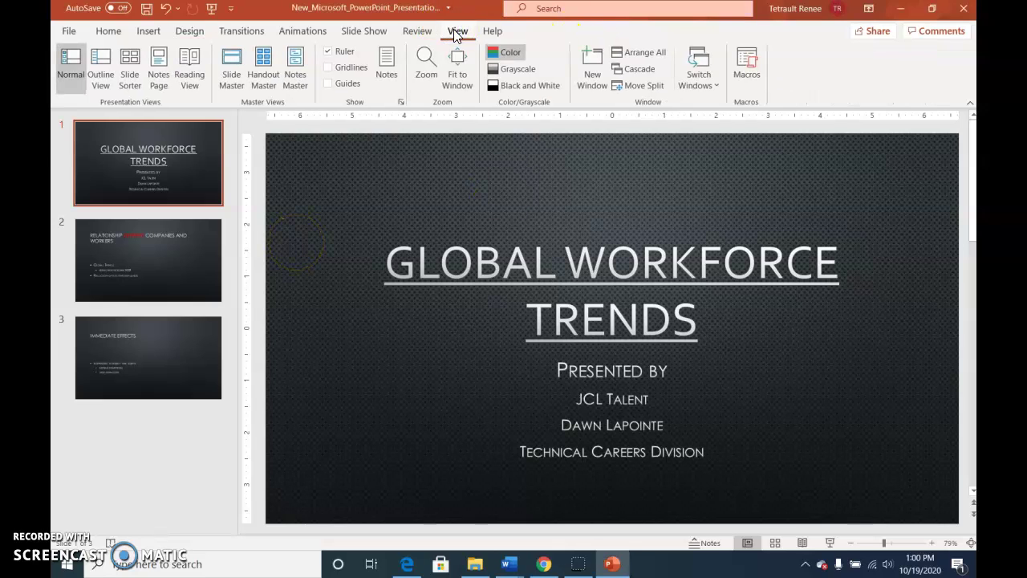
Step: Review the slides in Slide Sorter, test-drag slide 2, then reopen slide 1 with Notes showing
{"action": "left_click", "coordinate": [135, 71]}
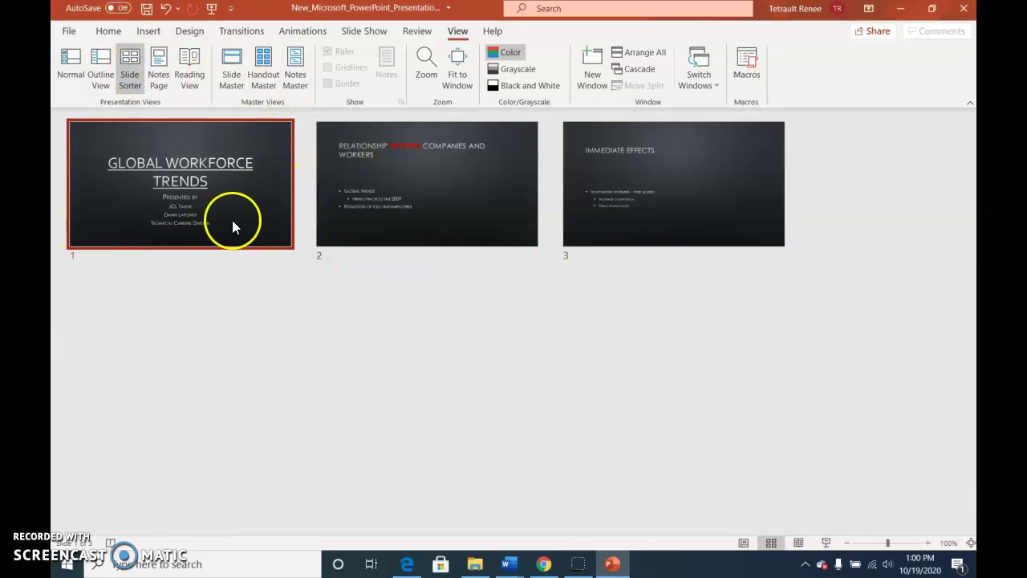
{"action": "left_click_drag", "start_coordinate": [420, 201], "coordinate": [465, 208]}
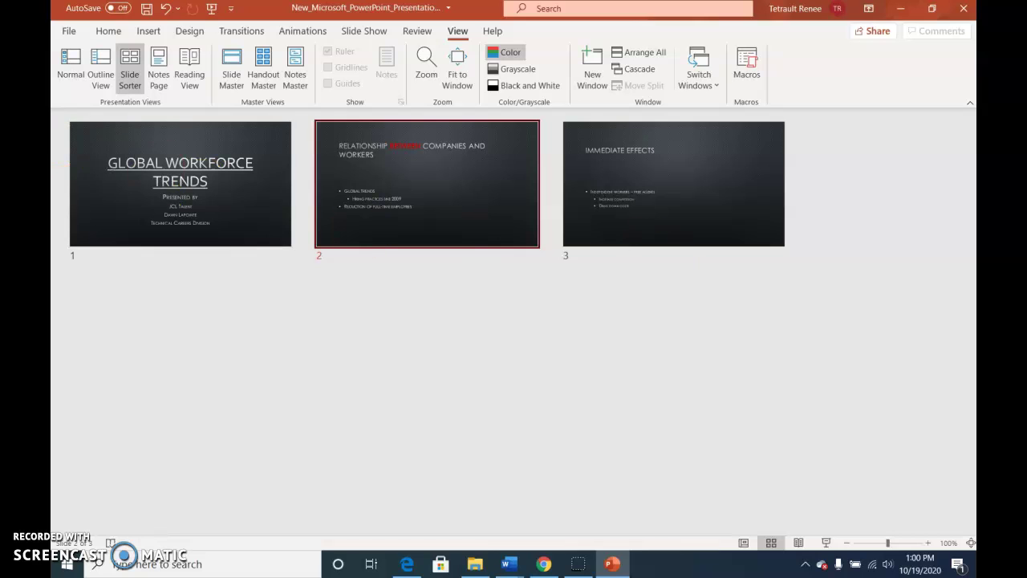
{"action": "double_click", "coordinate": [147, 144]}
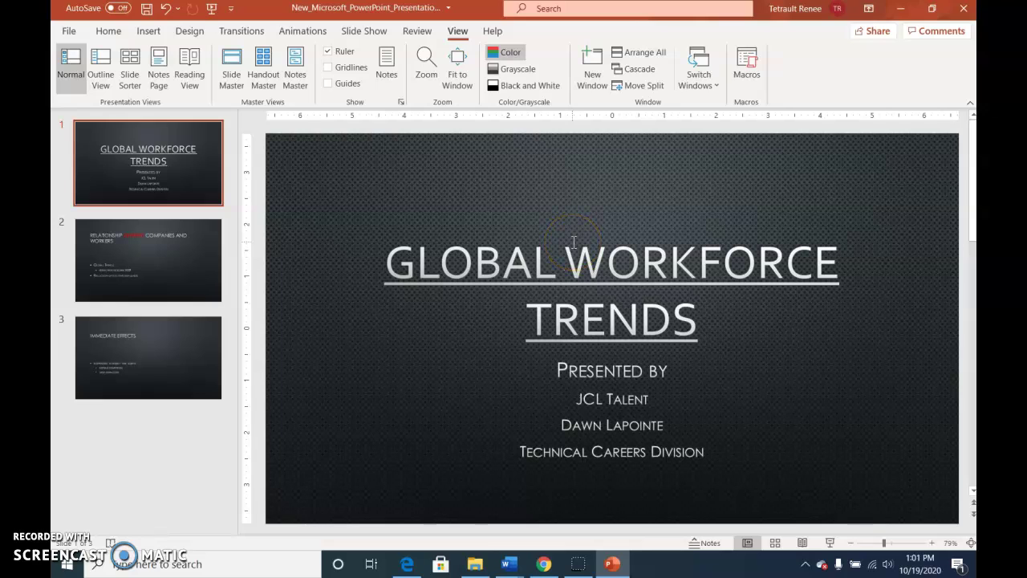
{"action": "left_click", "coordinate": [705, 546]}
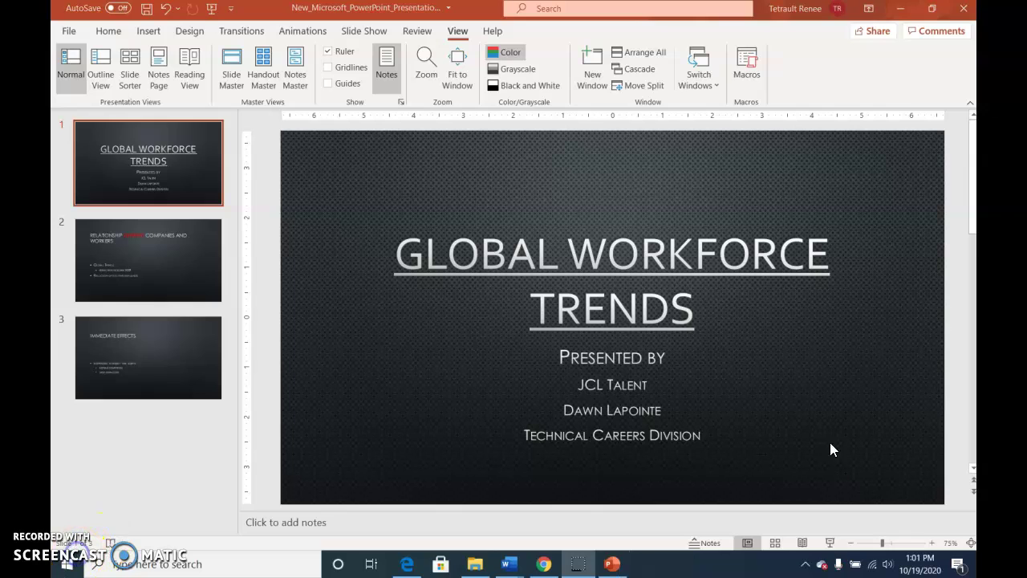
Step: Present from slide 1 in Presenter View, advance to slide 2, and end the show
{"action": "left_click", "coordinate": [831, 547]}
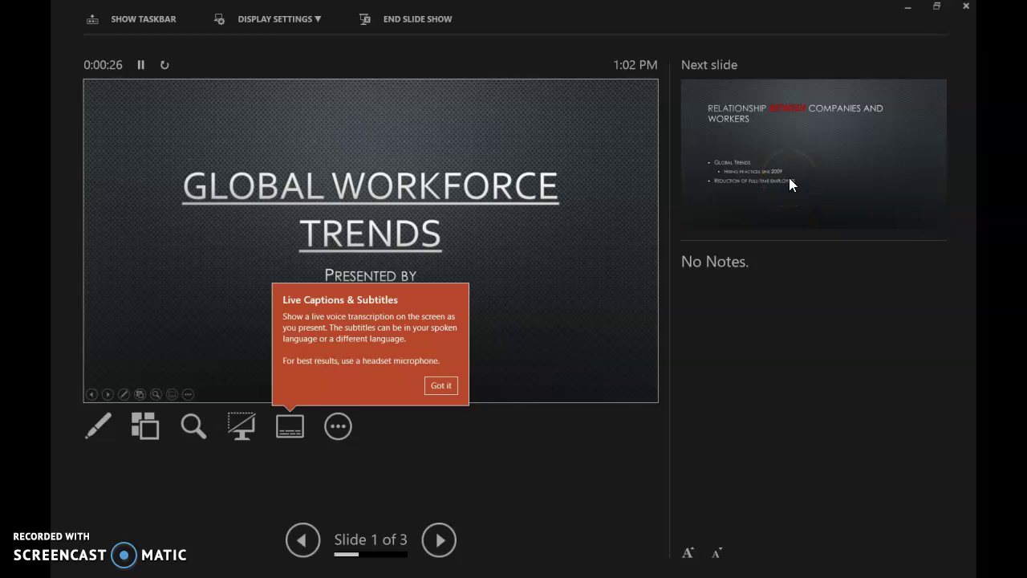
{"action": "left_click", "coordinate": [439, 539]}
{"action": "left_click", "coordinate": [694, 269]}
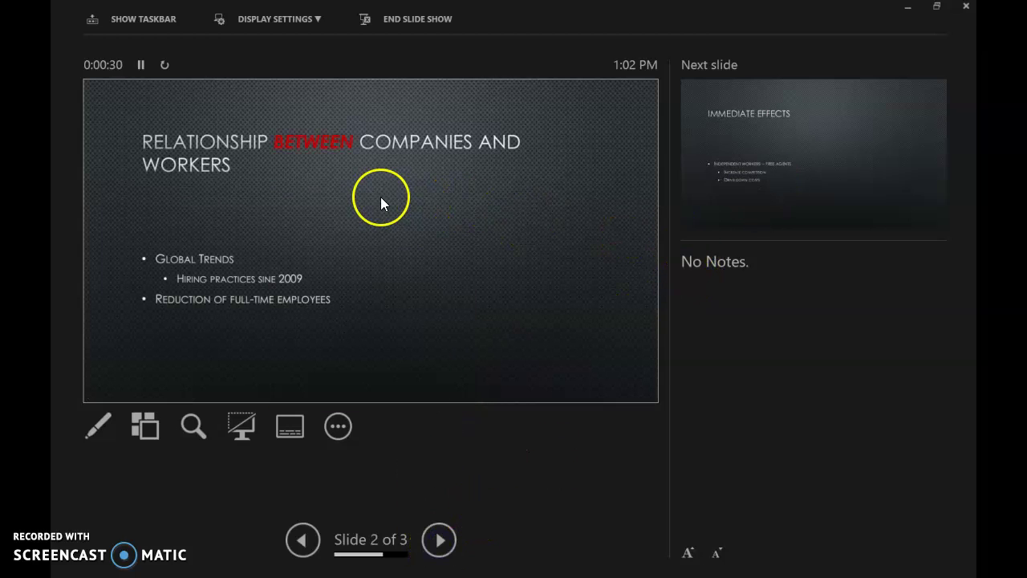
{"action": "left_click", "coordinate": [745, 143]}
{"action": "left_click", "coordinate": [114, 93]}
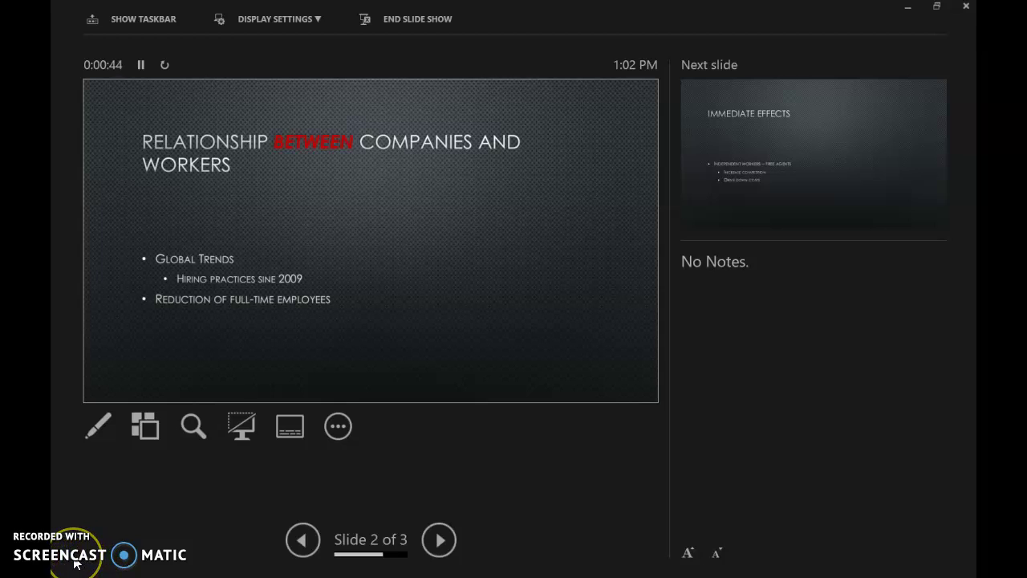
{"action": "left_click", "coordinate": [293, 59]}
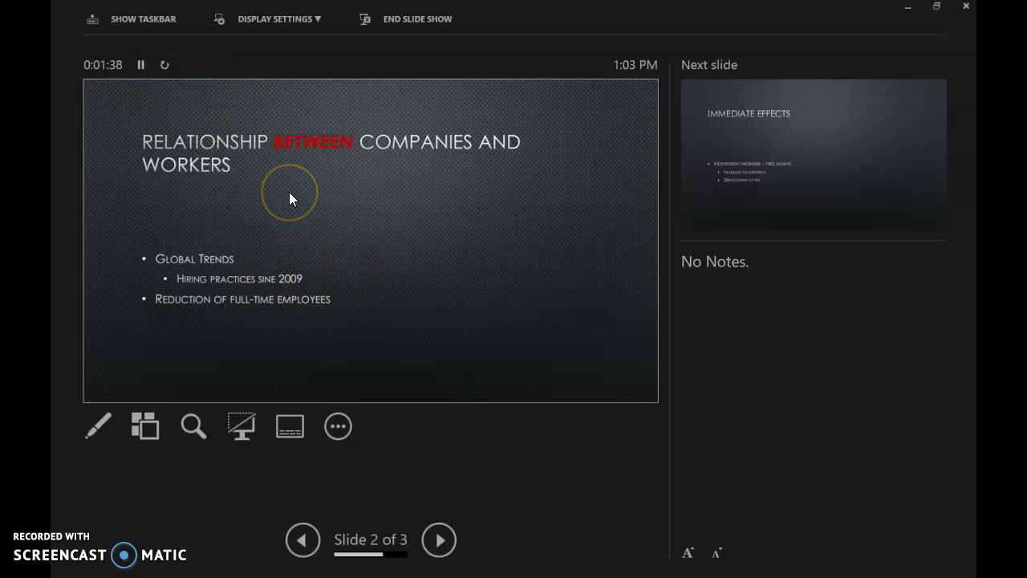
{"action": "left_click", "coordinate": [339, 428]}
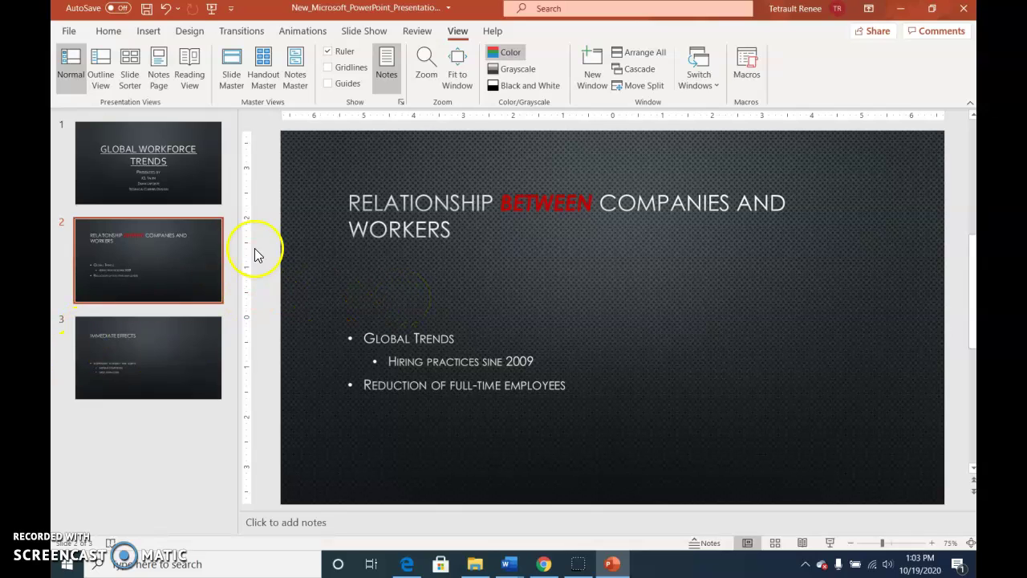
Step: Apply the Two Content layout to slide 2 via Home > Layout
{"action": "left_click", "coordinate": [135, 250]}
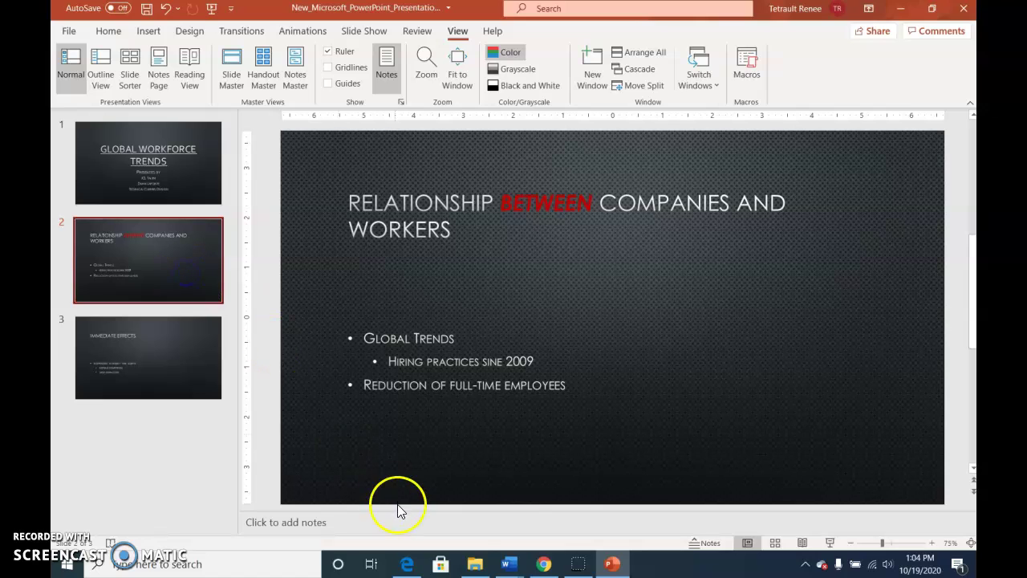
{"action": "left_click", "coordinate": [109, 34]}
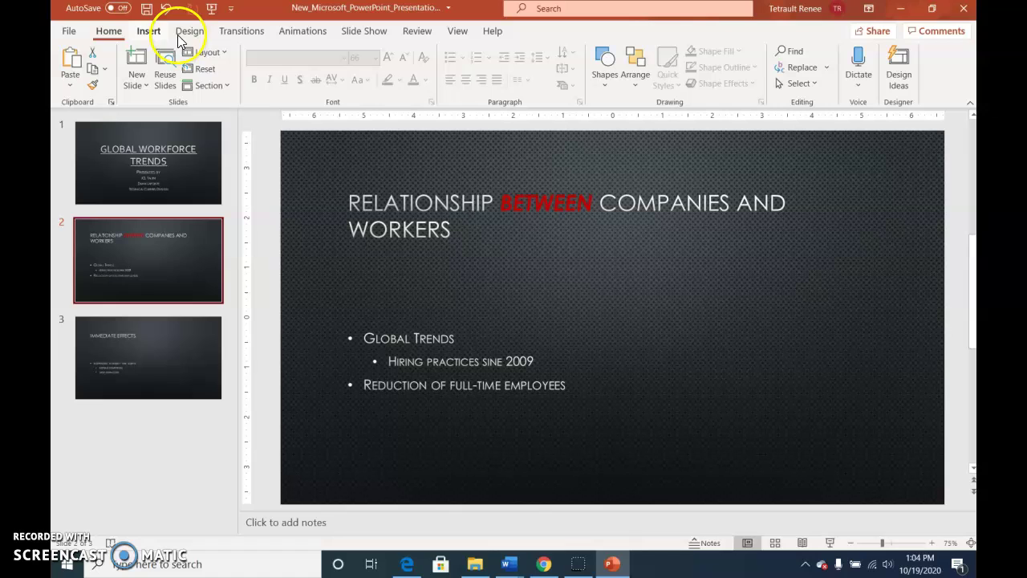
{"action": "left_click", "coordinate": [209, 53]}
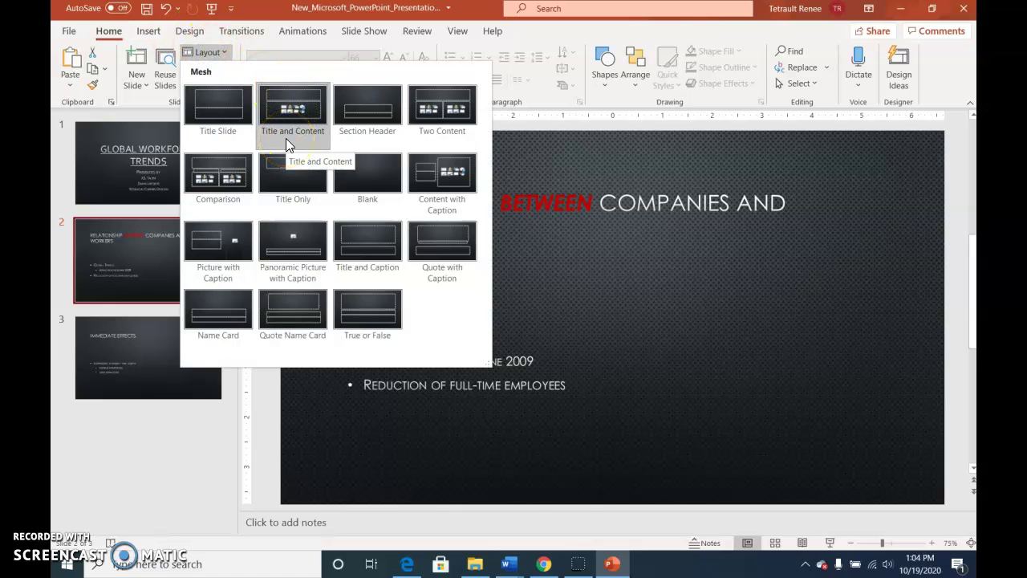
{"action": "left_click", "coordinate": [444, 120]}
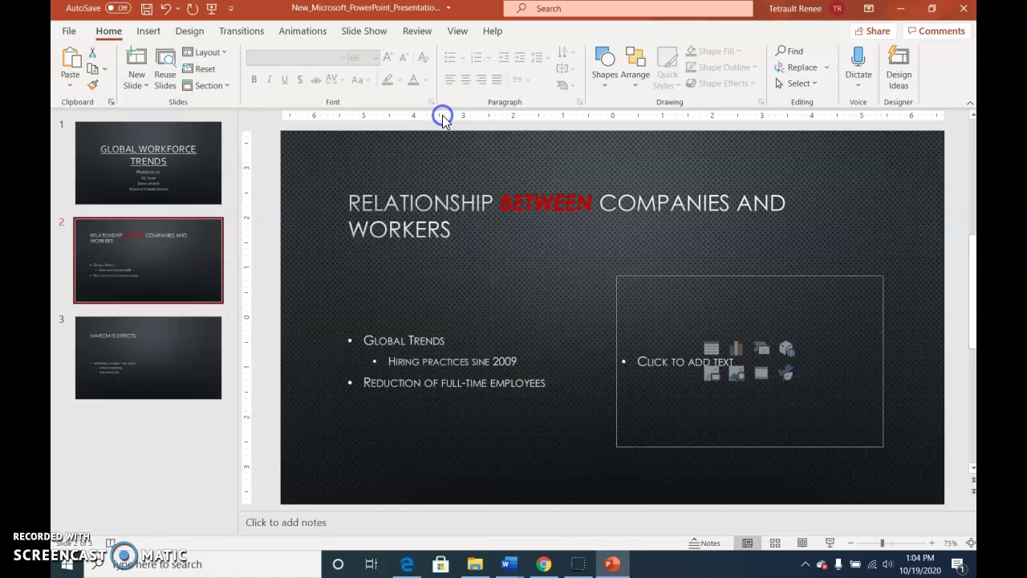
{"action": "left_click", "coordinate": [731, 373]}
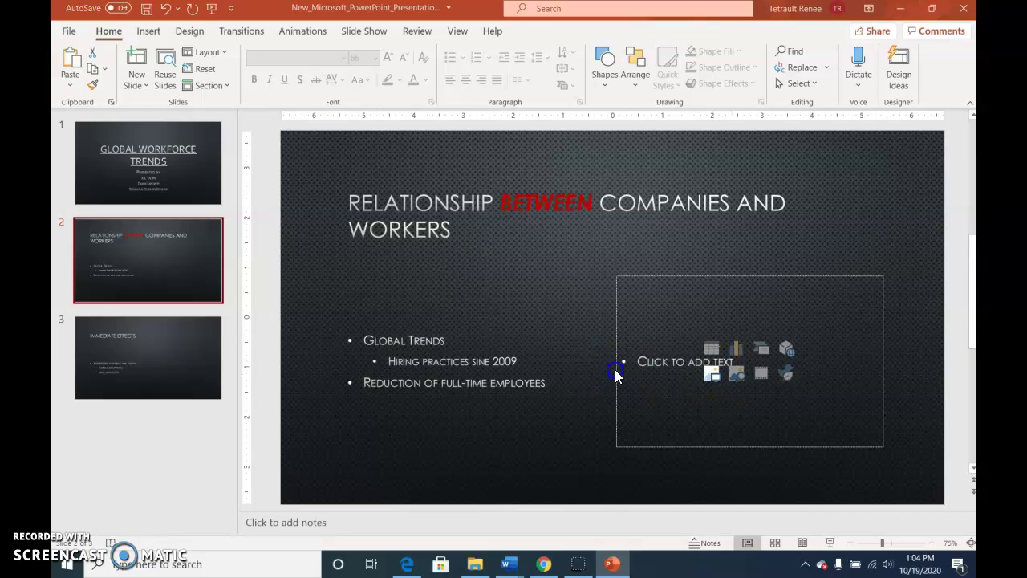
Step: Insert Support_PPT_1_Woman from Pictures > CMP-106 Fall 2020 into slide 2's right content box
{"action": "key", "text": "Escape"}
{"action": "left_click", "coordinate": [712, 376]}
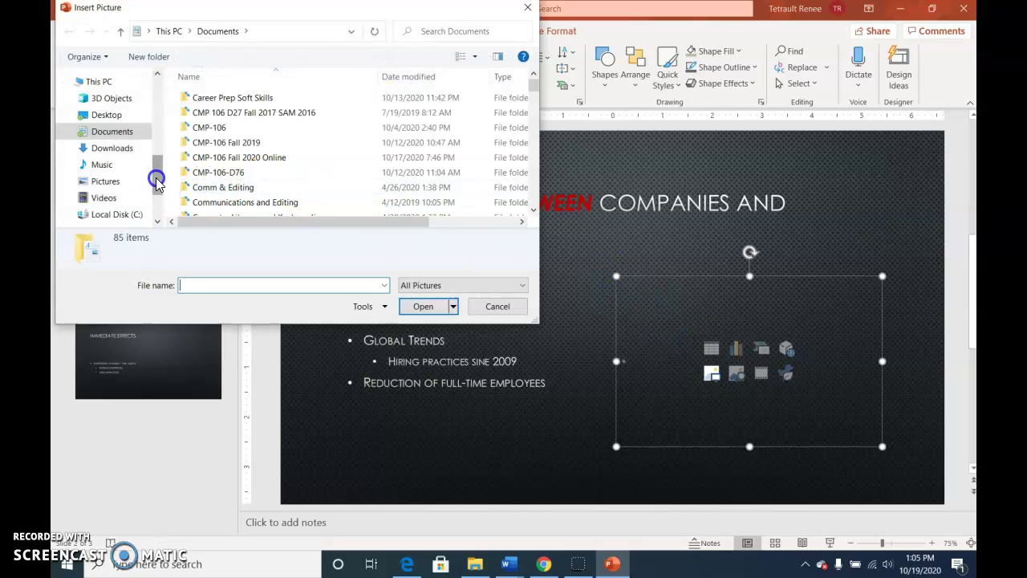
{"action": "left_click", "coordinate": [112, 183]}
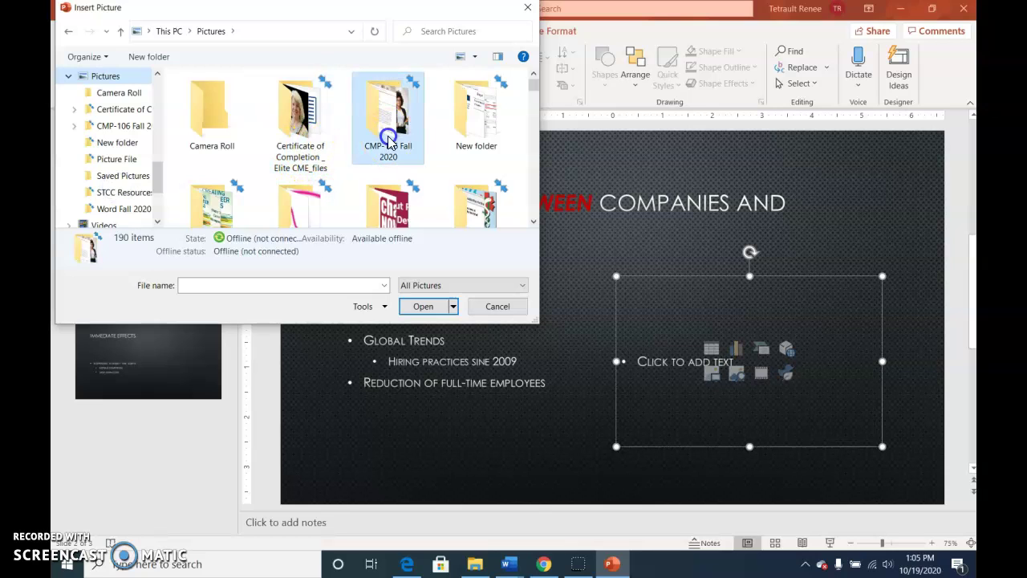
{"action": "double_click", "coordinate": [391, 142]}
{"action": "scroll", "coordinate": [327, 172], "scroll_direction": "down", "scroll_amount": 3}
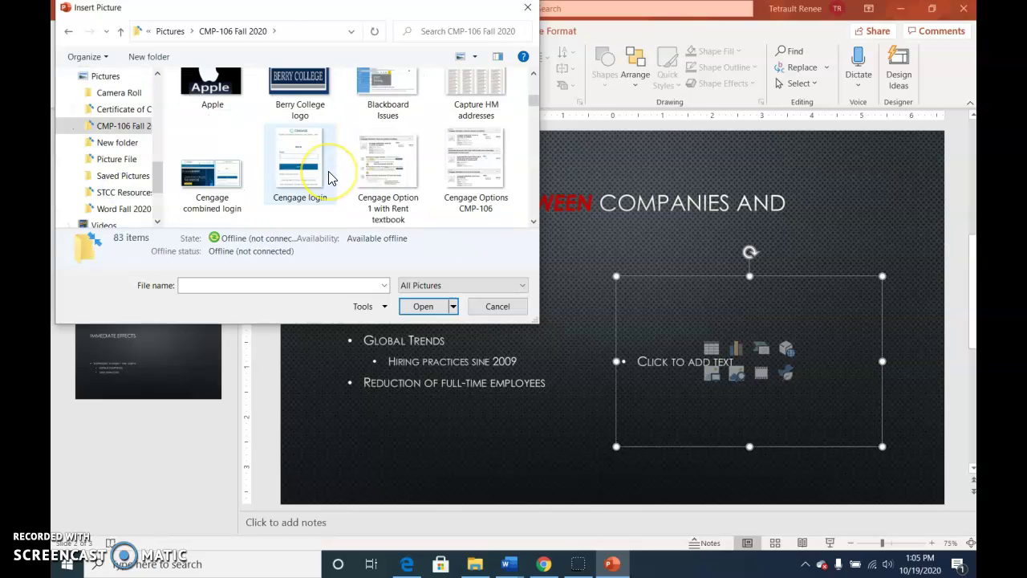
{"action": "scroll", "coordinate": [329, 184], "scroll_direction": "down", "scroll_amount": 10}
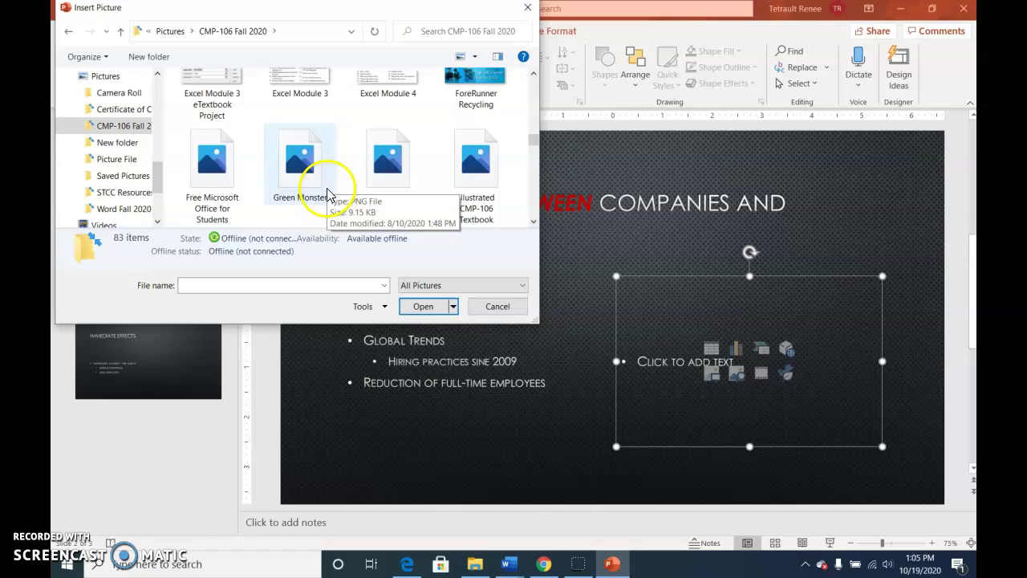
{"action": "scroll", "coordinate": [389, 207], "scroll_direction": "up", "scroll_amount": 2}
{"action": "scroll", "coordinate": [389, 207], "scroll_direction": "up", "scroll_amount": 8}
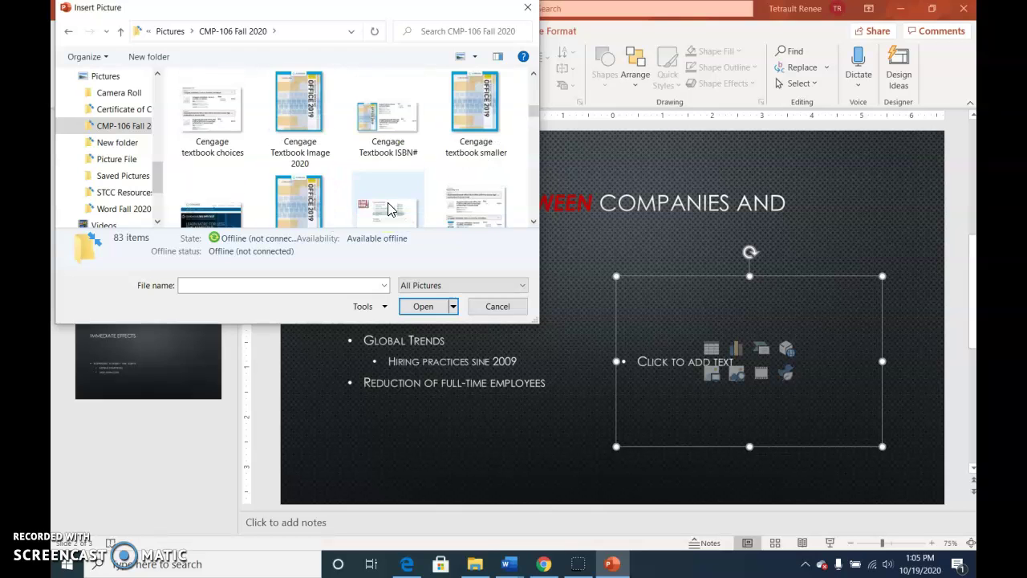
{"action": "left_click_drag", "start_coordinate": [536, 100], "coordinate": [529, 191]}
{"action": "left_click", "coordinate": [473, 152]}
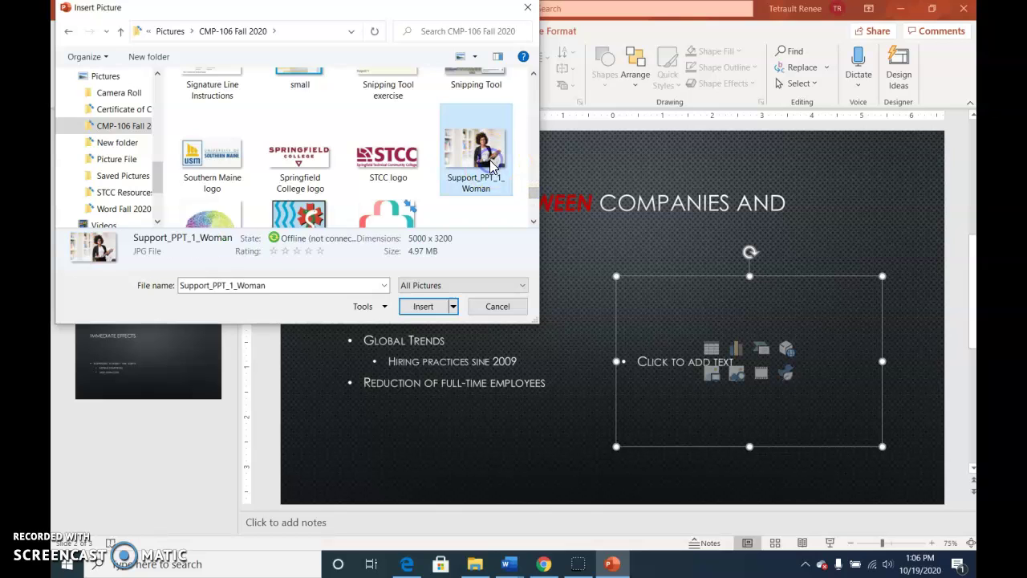
{"action": "left_click", "coordinate": [420, 304]}
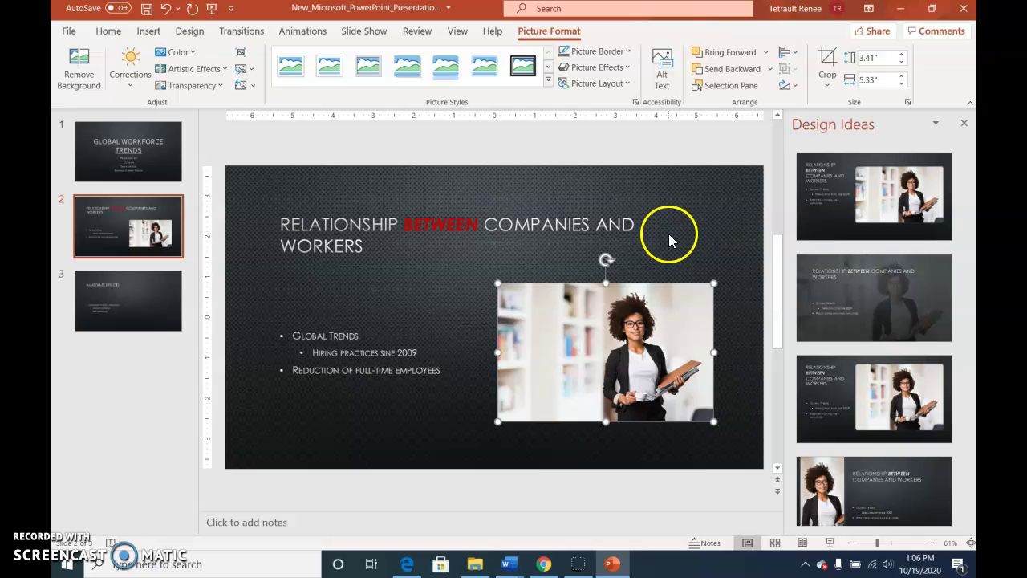
Step: Close Design Ideas and resize the woman's photo to 4.2" by 6.07", undoing a width-only stretch
{"action": "left_click", "coordinate": [964, 123]}
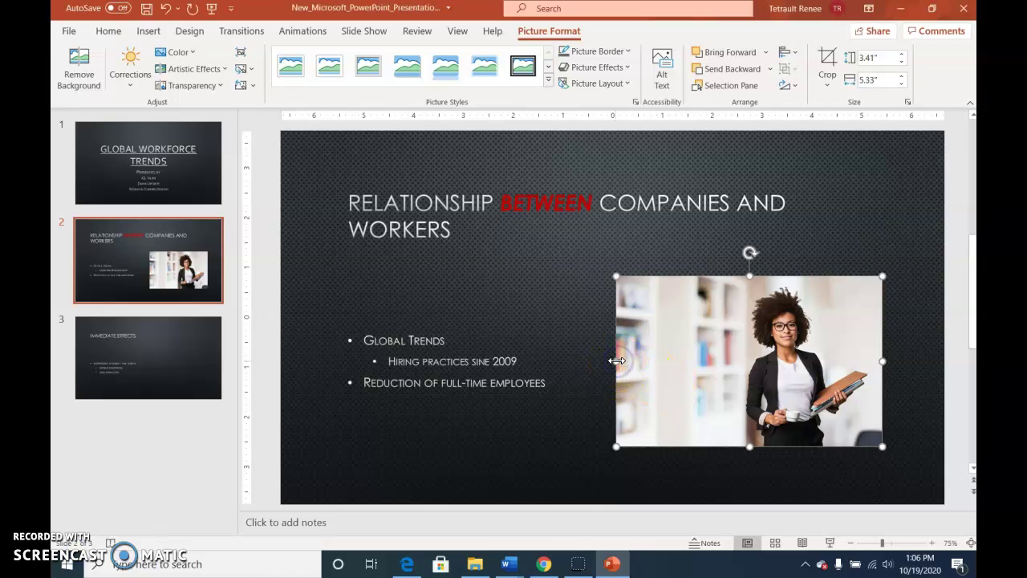
{"action": "left_click_drag", "start_coordinate": [616, 360], "coordinate": [567, 367]}
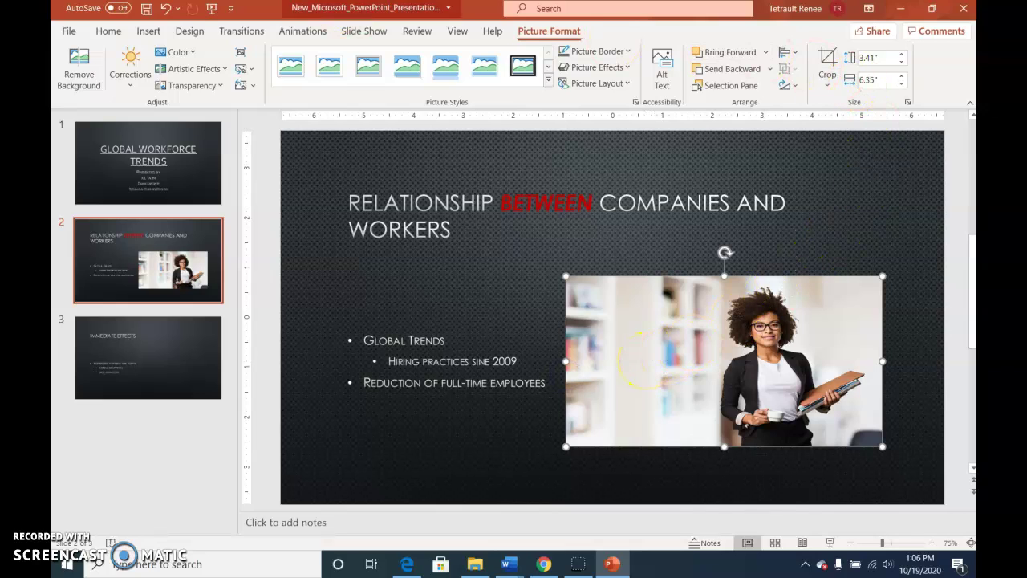
{"action": "left_click", "coordinate": [168, 11]}
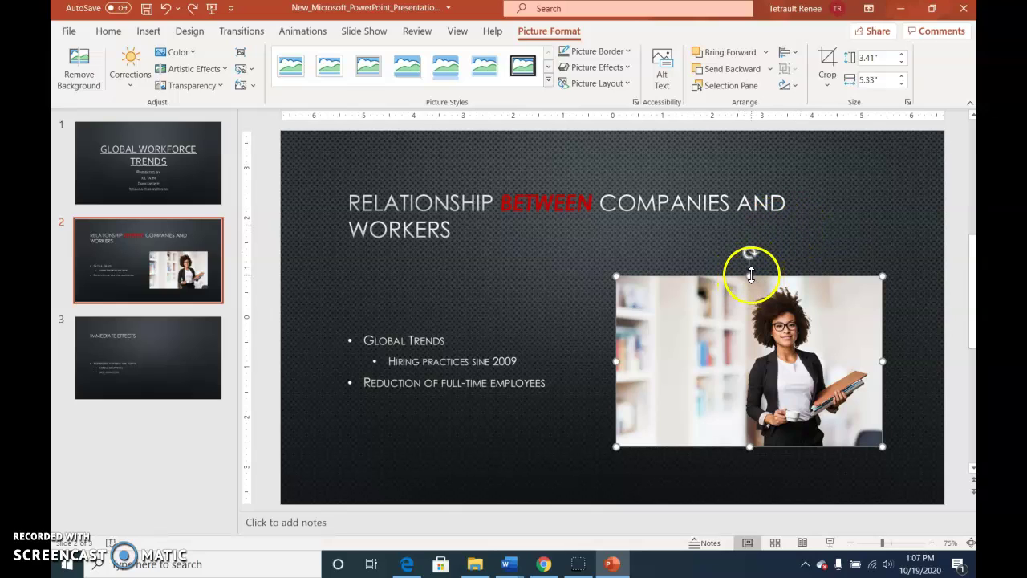
{"action": "mouse_move", "coordinate": [750, 275]}
{"action": "left_mouse_down"}
{"action": "mouse_move", "coordinate": [753, 251]}
{"action": "mouse_move", "coordinate": [738, 261]}
{"action": "left_mouse_up"}
{"action": "left_click_drag", "start_coordinate": [618, 264], "coordinate": [637, 237]}
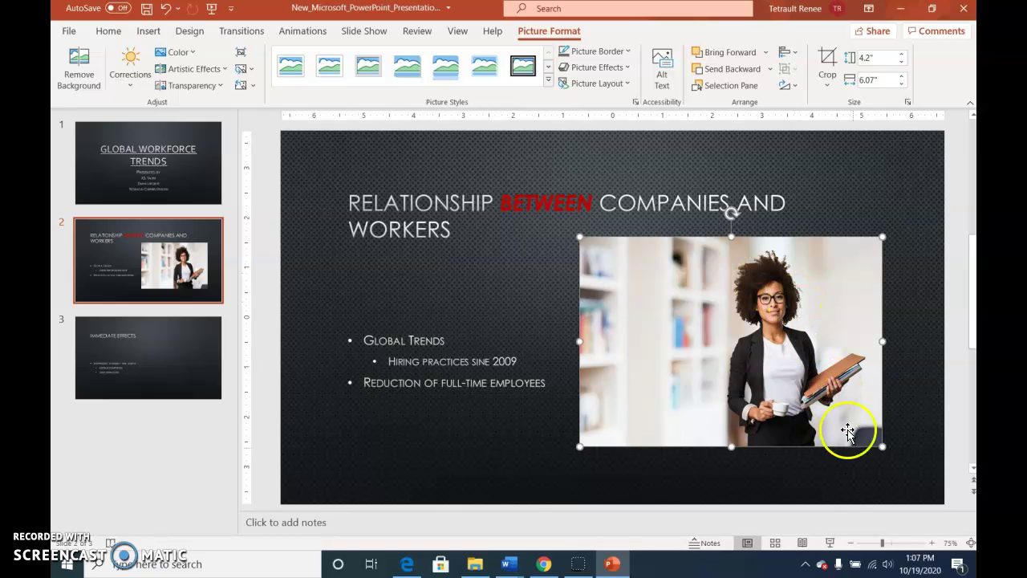
{"action": "left_click", "coordinate": [712, 474]}
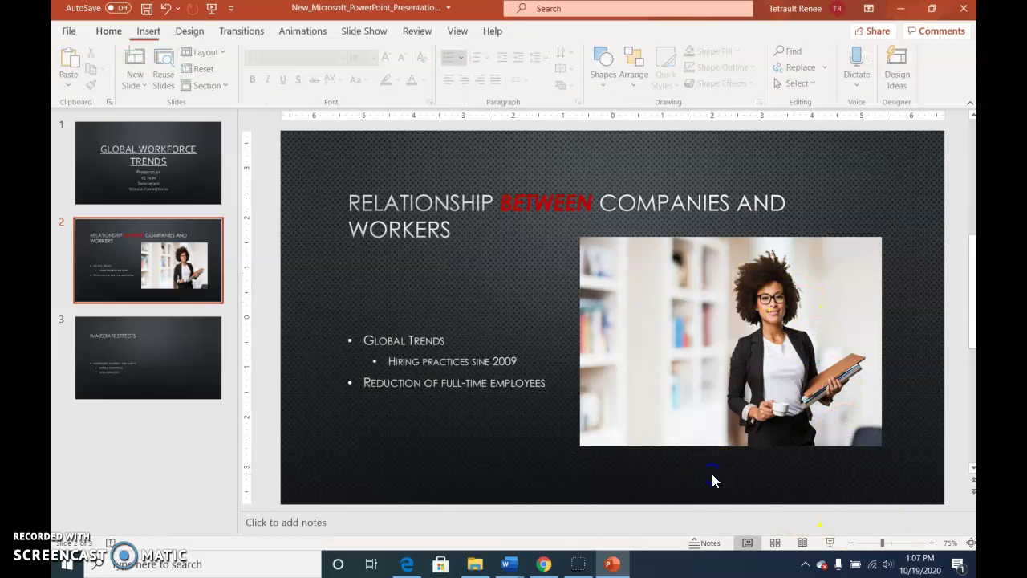
{"action": "left_click", "coordinate": [931, 542]}
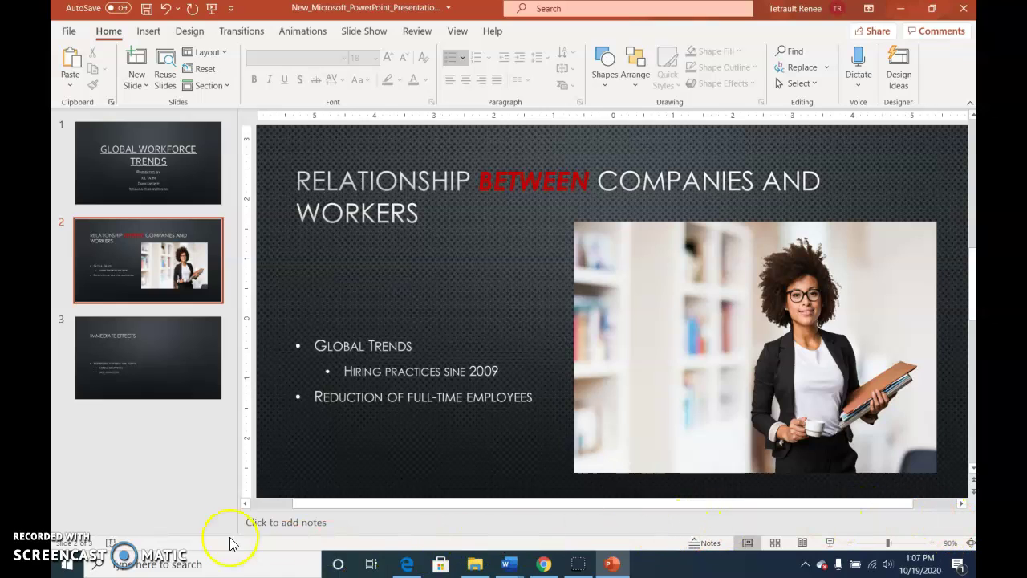
{"action": "key", "text": "Tab"}
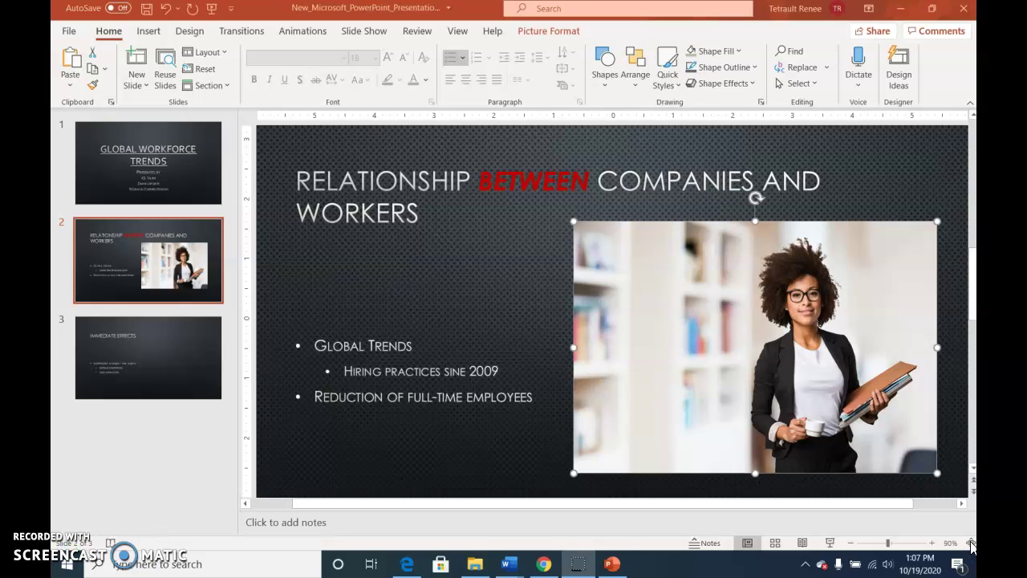
{"action": "left_click", "coordinate": [971, 544]}
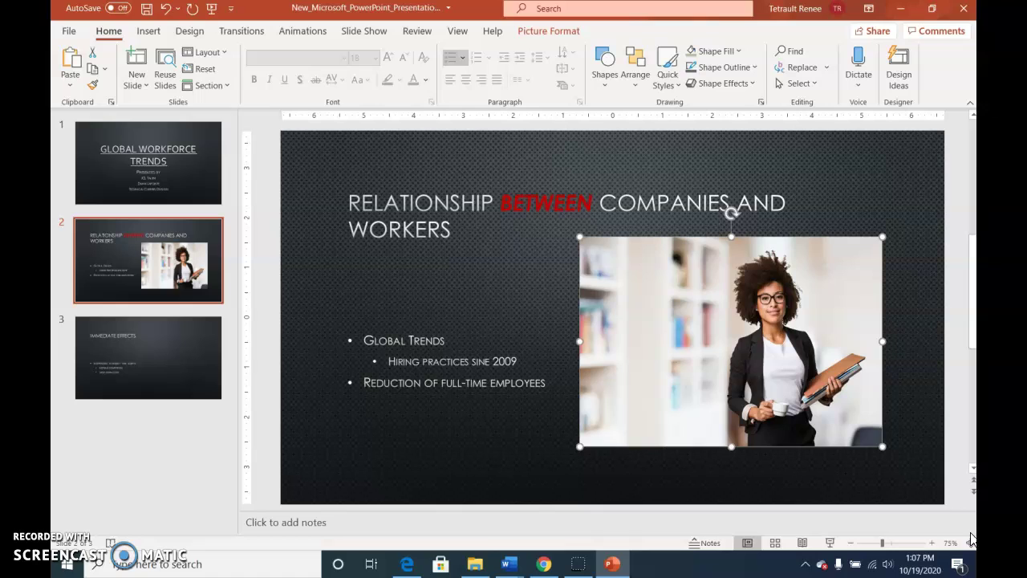